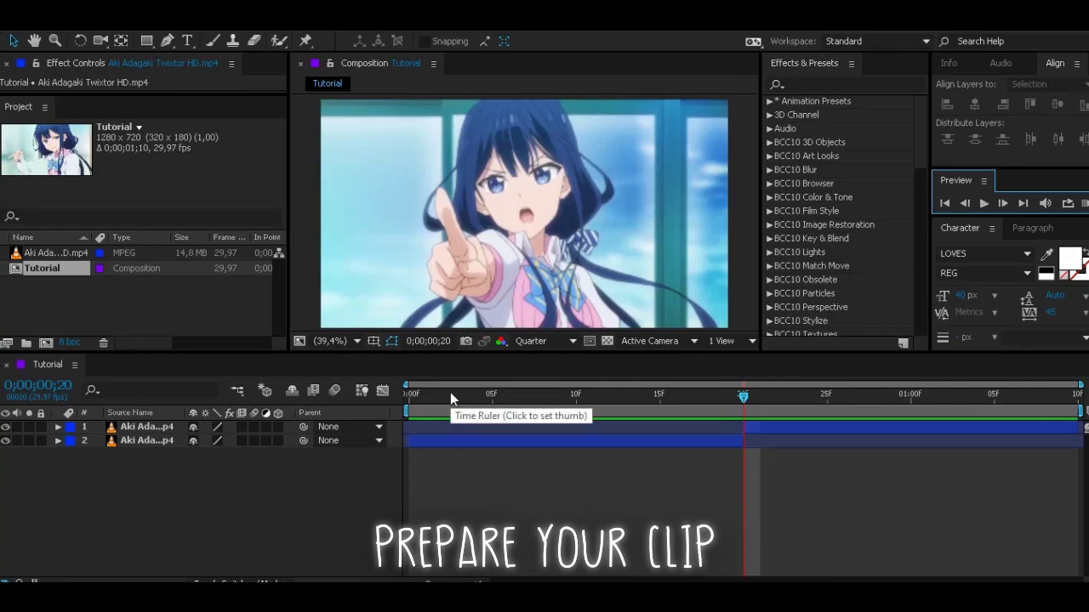
Step: Review the advanced motion blur options in the Tutorial composition's settings and accept them
left_click(152, 441)
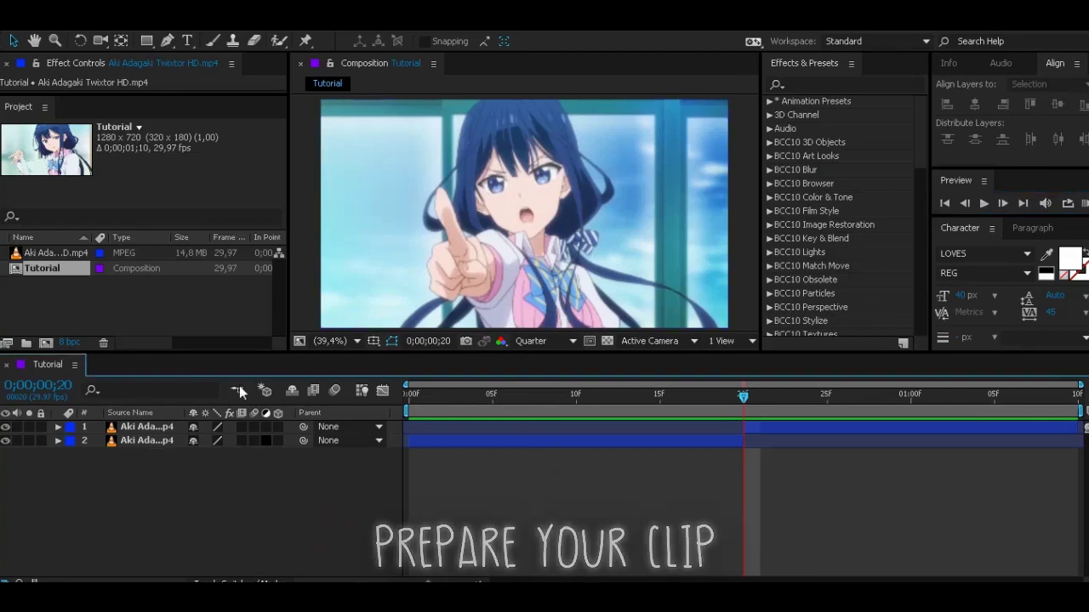
right_click(71, 269)
left_click(88, 281)
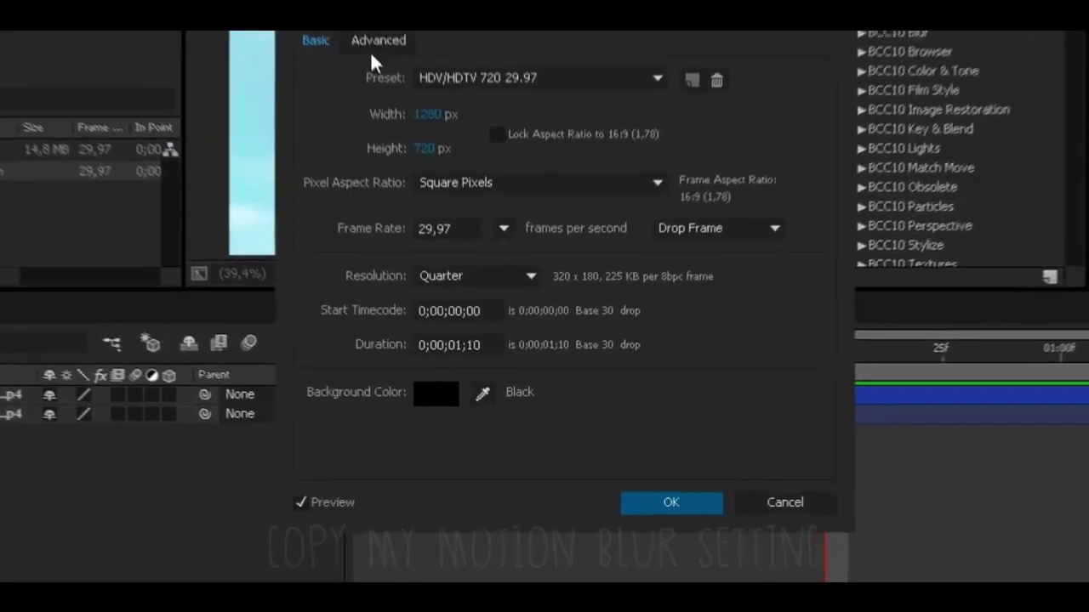
left_click(376, 43)
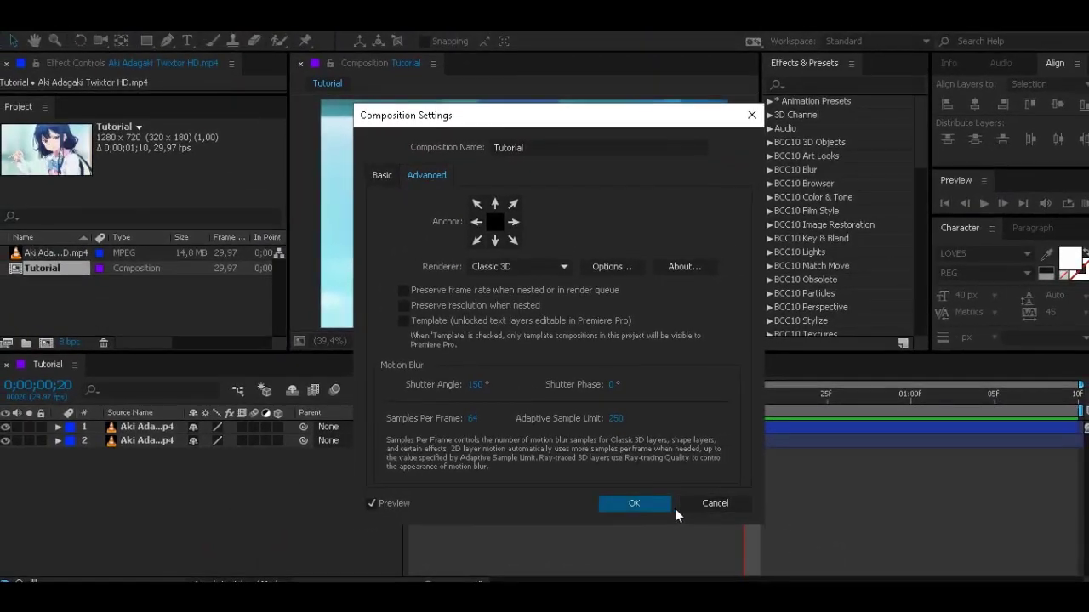
left_click(669, 507)
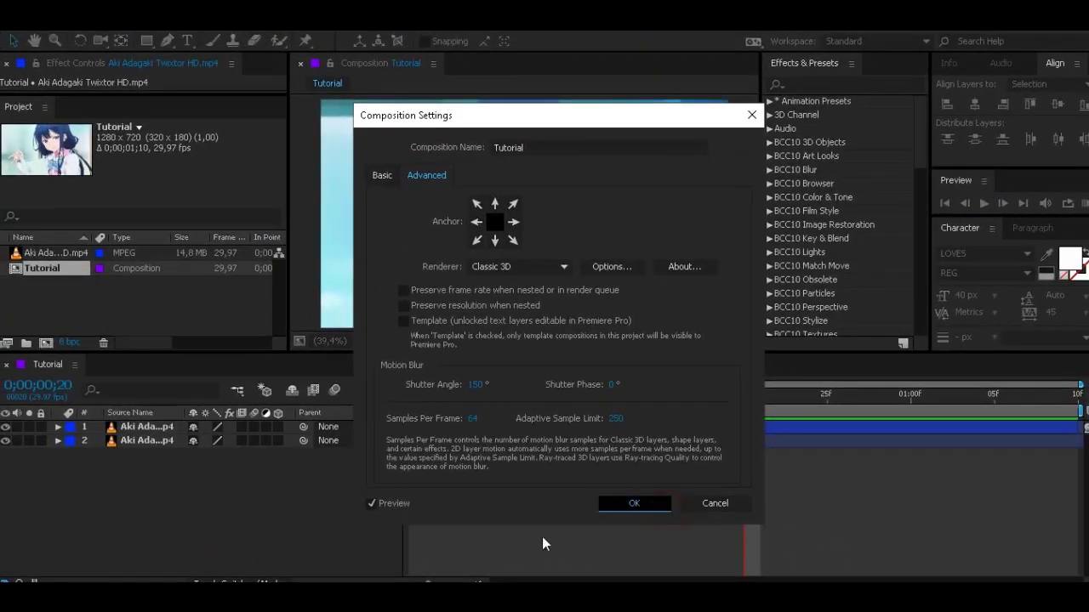
Step: Pre-compose the first clip in the timeline as "1", moving all attributes into the new composition
left_click(469, 440)
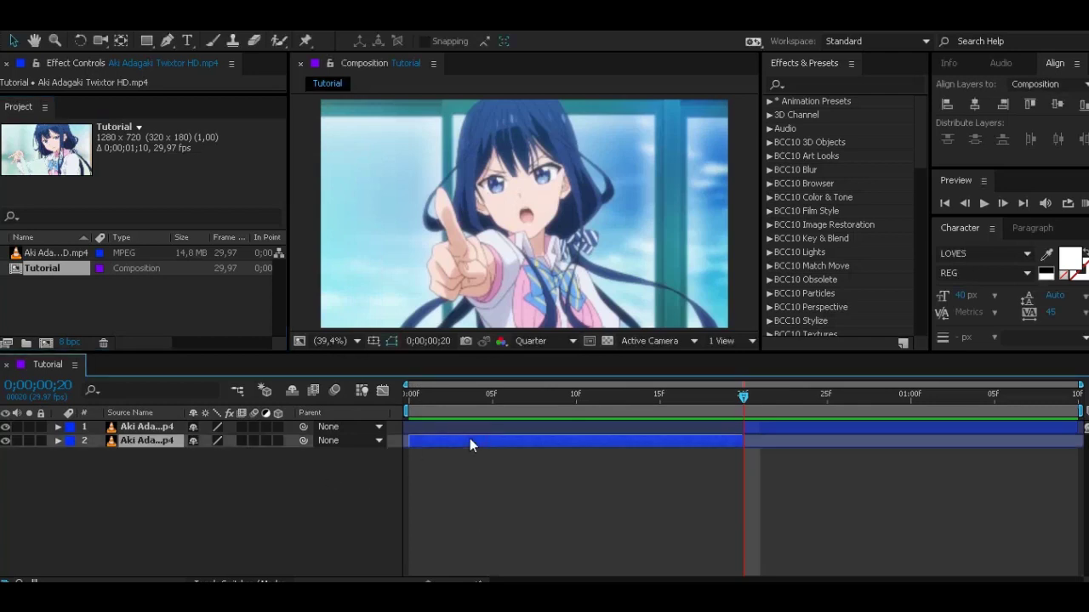
key("ctrl+shift+c")
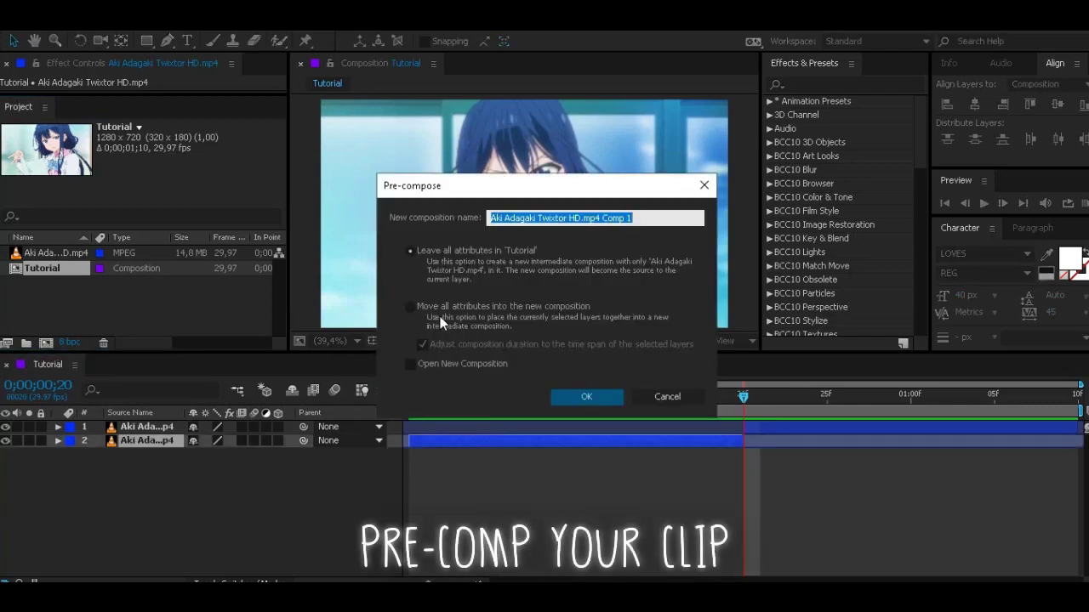
left_click(441, 308)
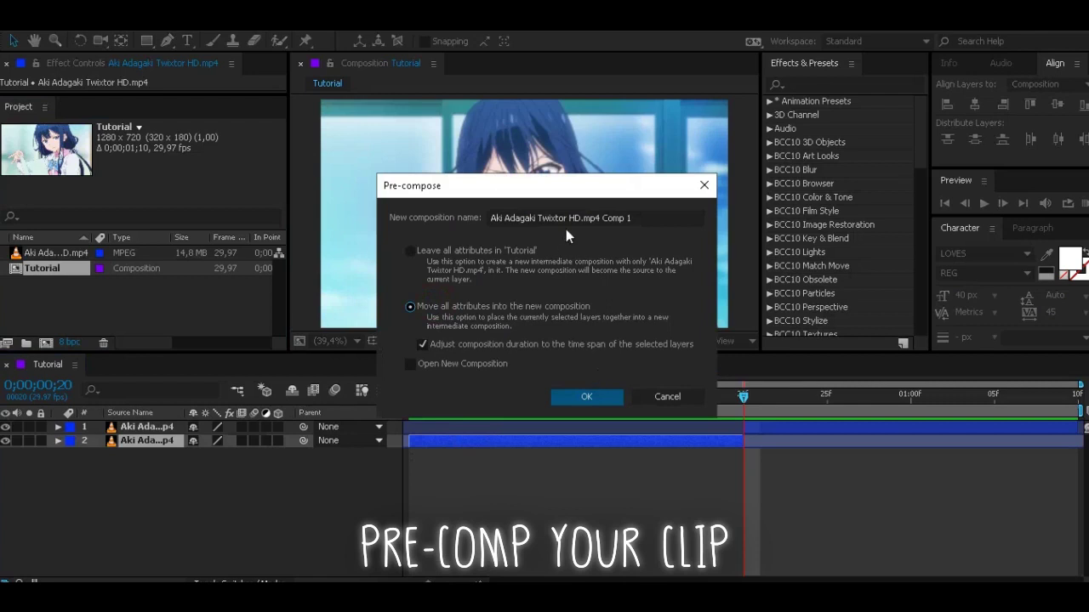
triple_click(568, 218)
type("1")
left_click(583, 397)
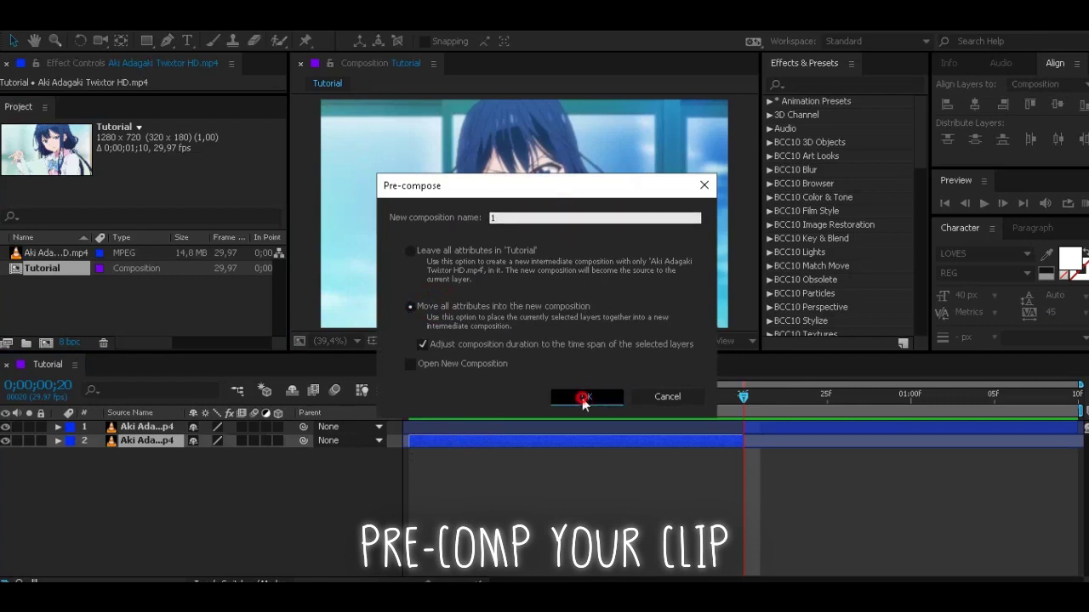
Step: Pre-compose the second clip, starting at frame 20, as "2" with all attributes moved into the new composition
left_click(789, 429)
key("ctrl+shift+c")
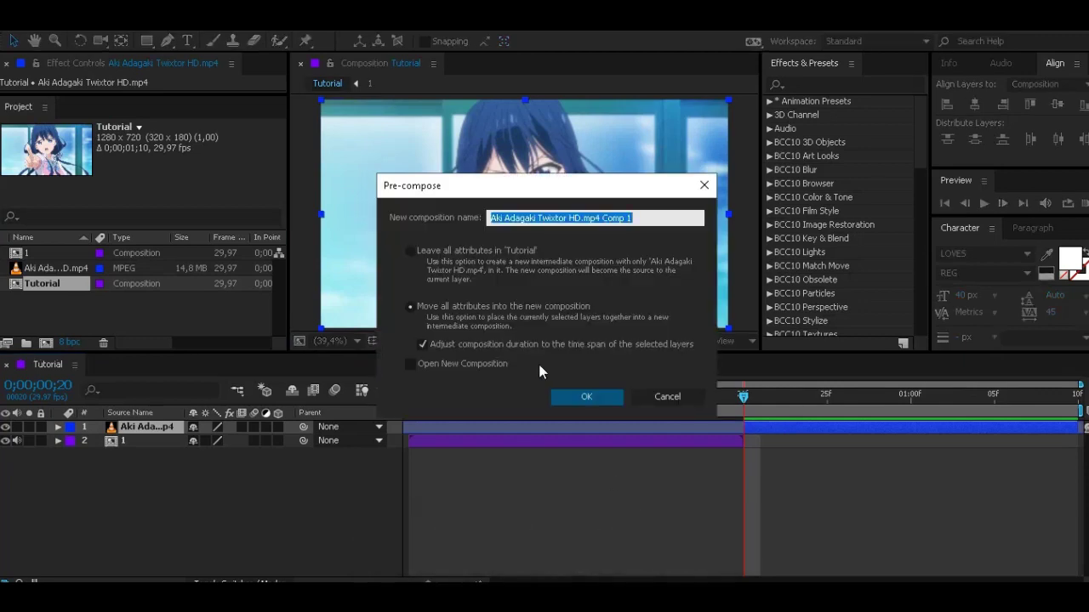
type("2")
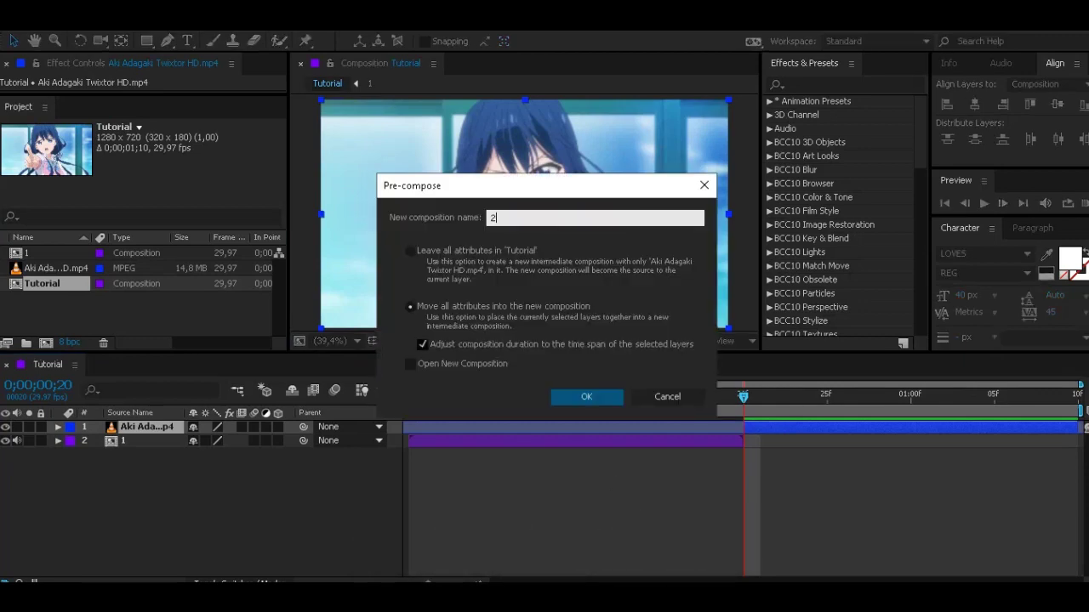
left_click(601, 397)
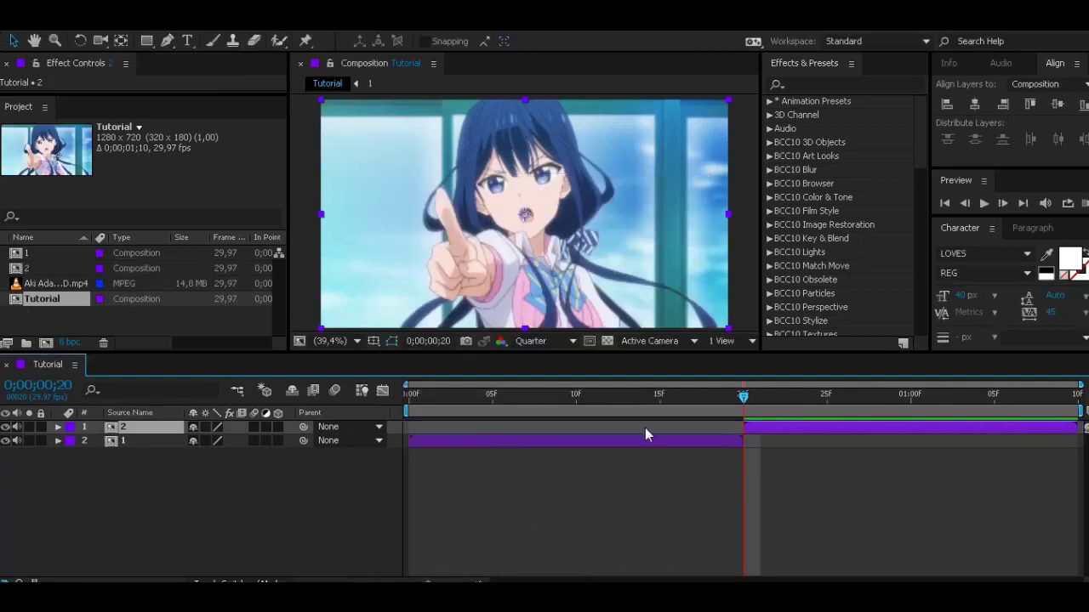
Step: Enable motion blur for layers 1 and 2 and for the whole composition, and mute both layers' audio
left_click(159, 440, "shift")
left_click(253, 427)
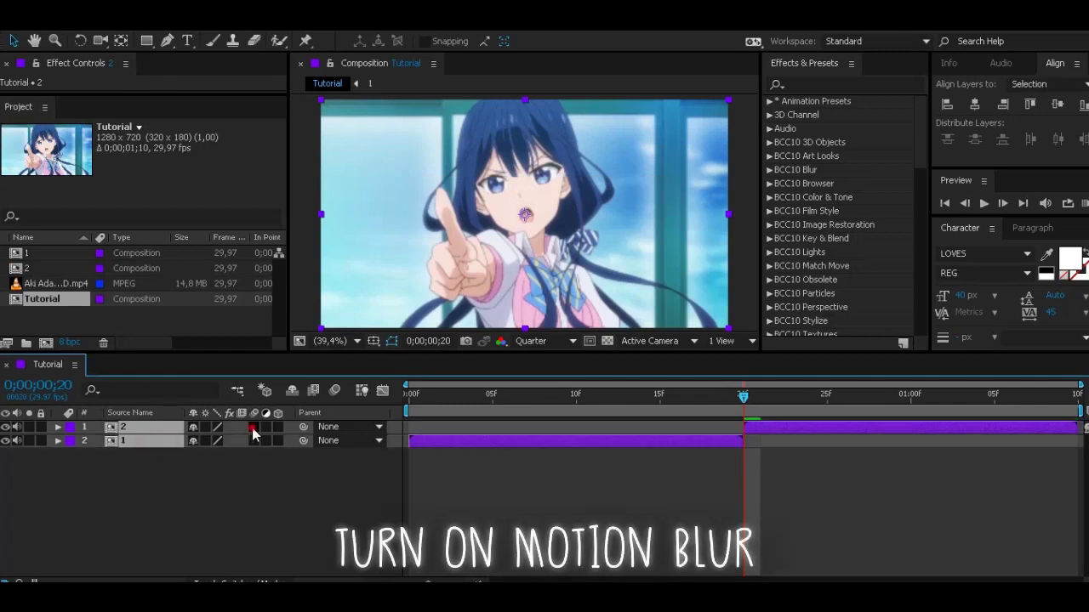
left_click(334, 392)
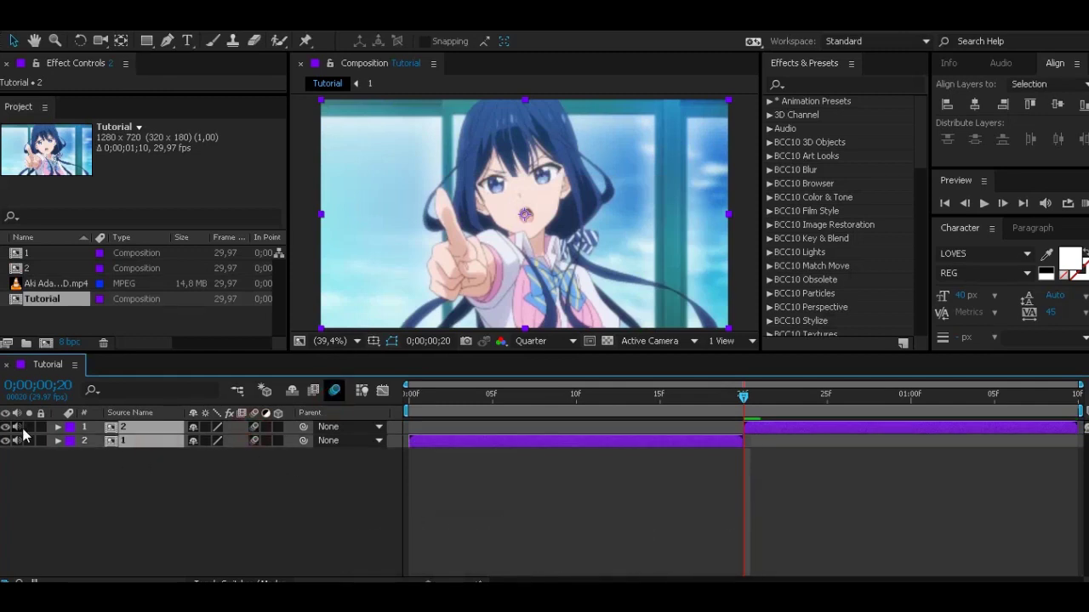
left_click(400, 510)
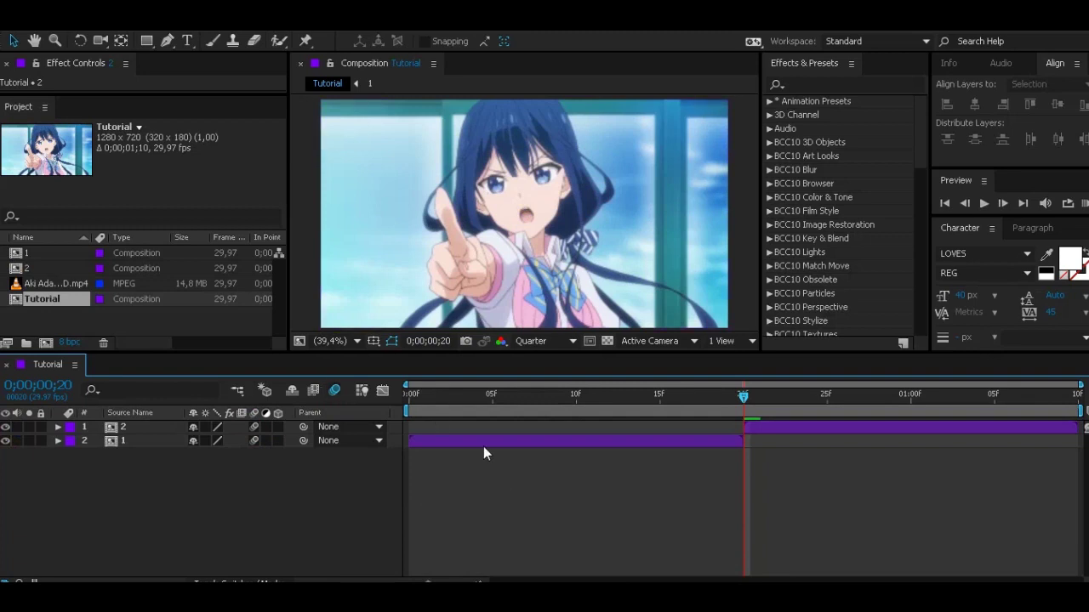
Step: Add a null object above layer 1 and trim its end to frame 20 to match that clip
left_click(408, 396)
key("space")
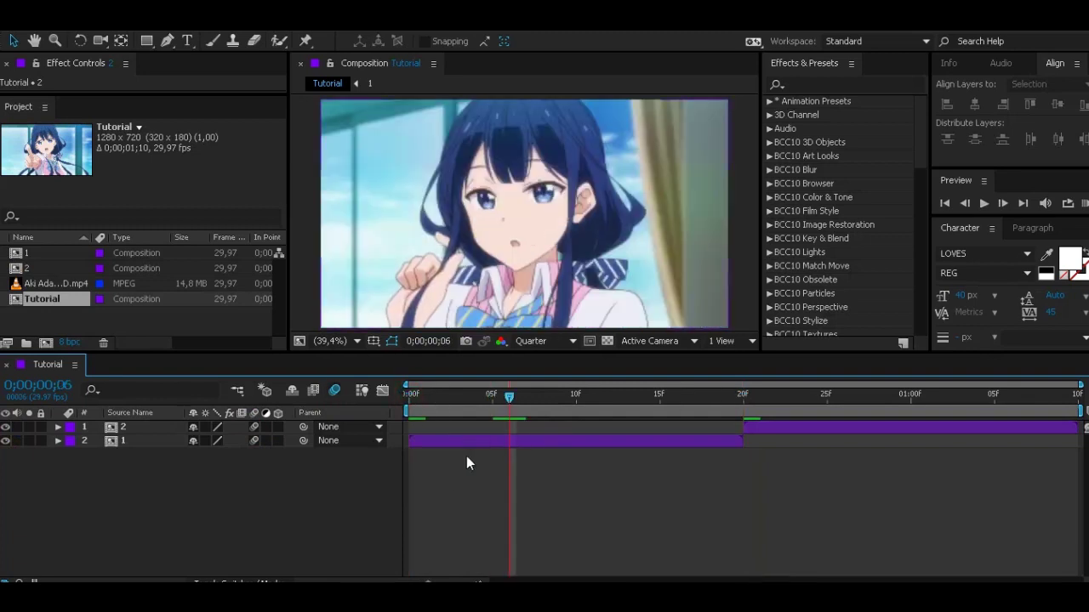
key("space")
left_click(436, 440)
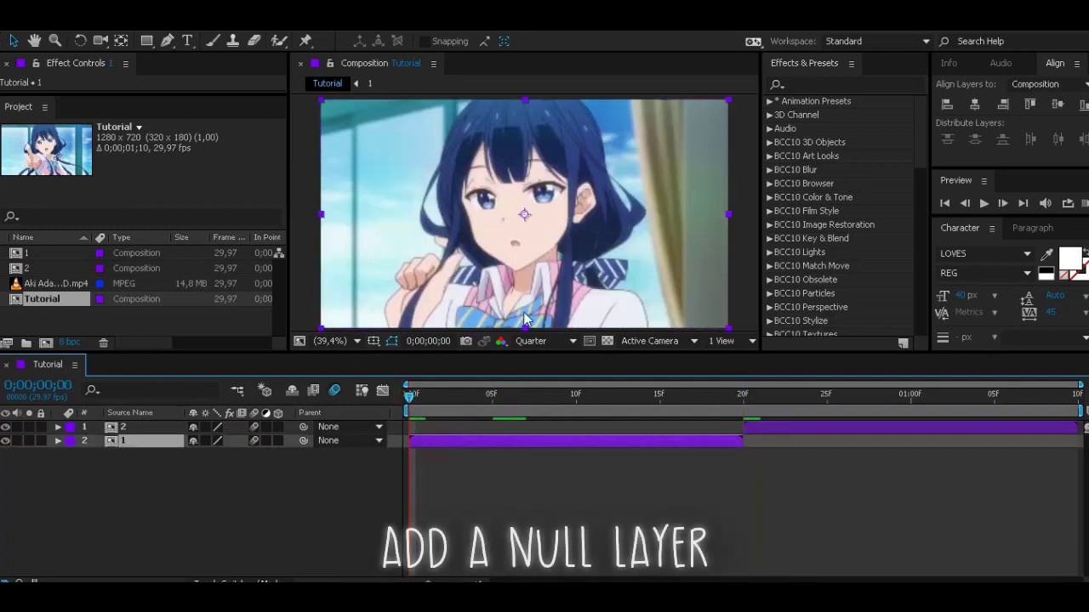
key("ctrl+alt+shift+y")
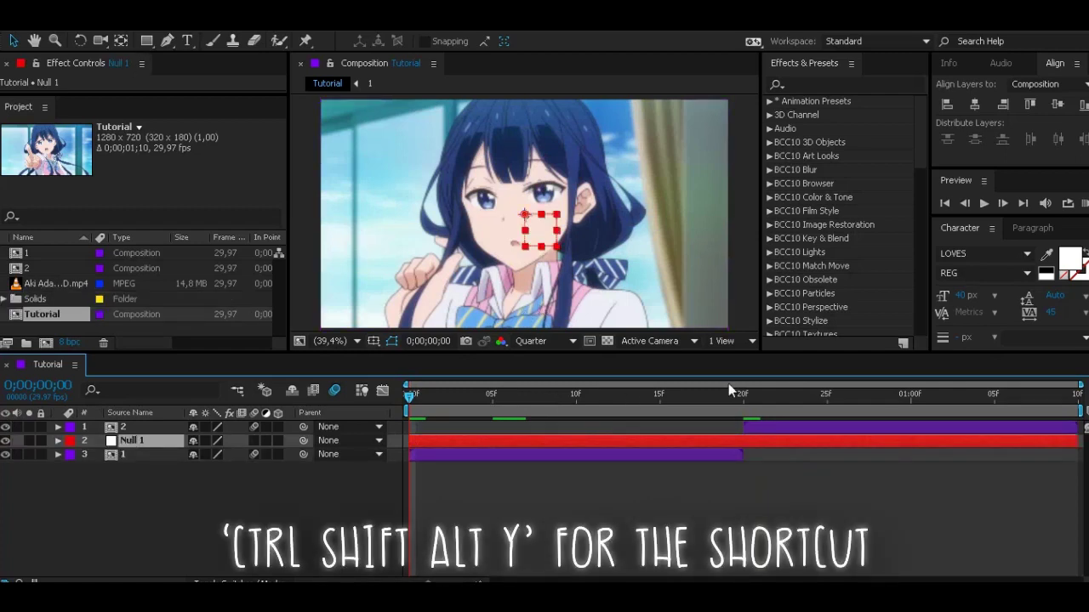
left_click_drag(729, 390, 743, 398)
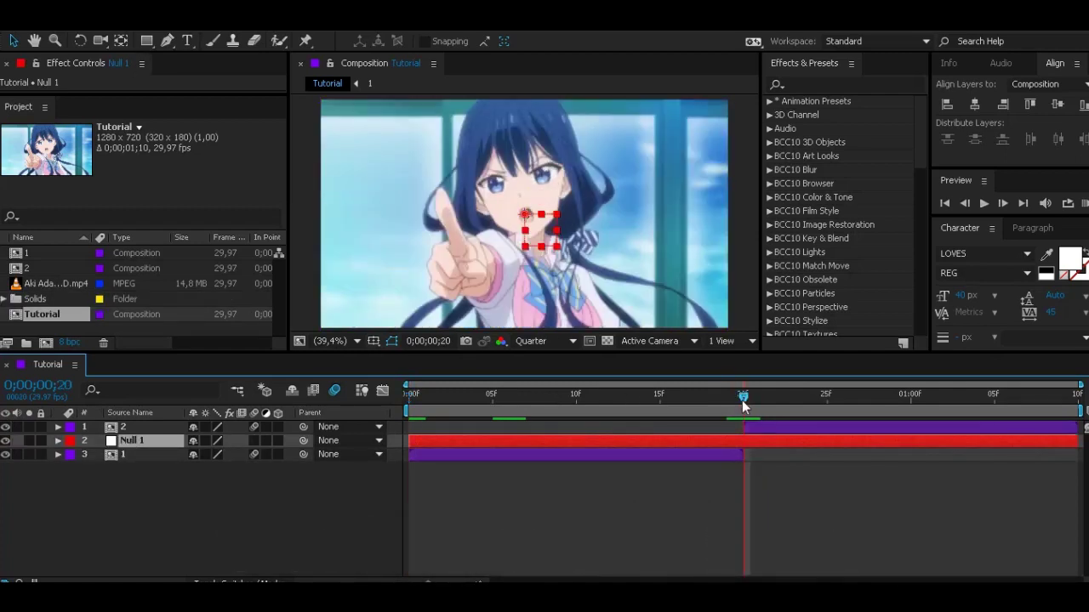
key("alt+]")
key("ctrl+shift+a")
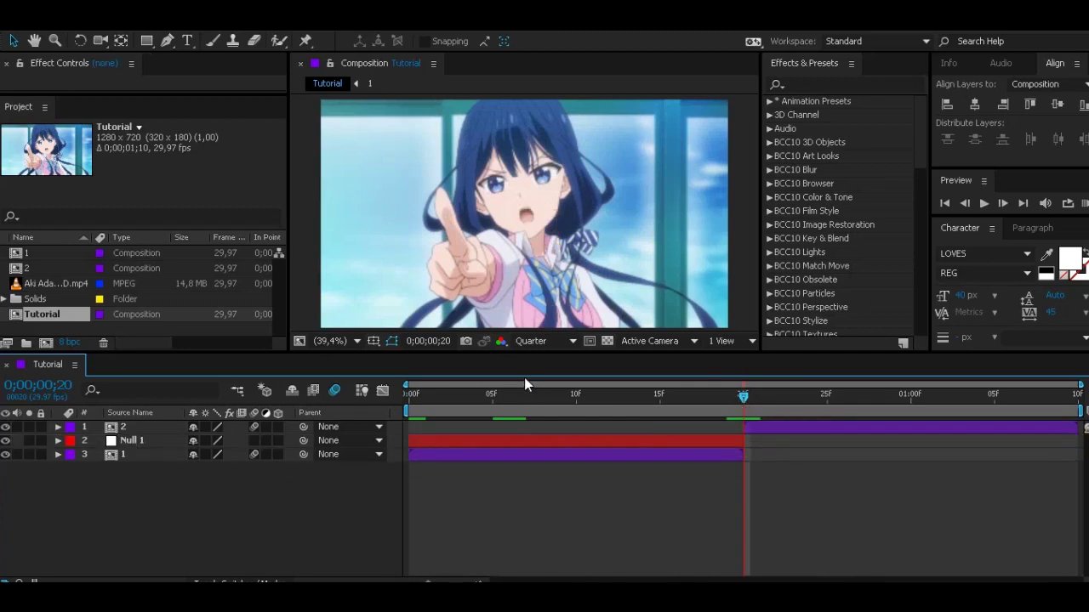
Step: Duplicate the null, move the copy to start at frame 20, and bring it to the top of the layer stack
left_click(459, 401)
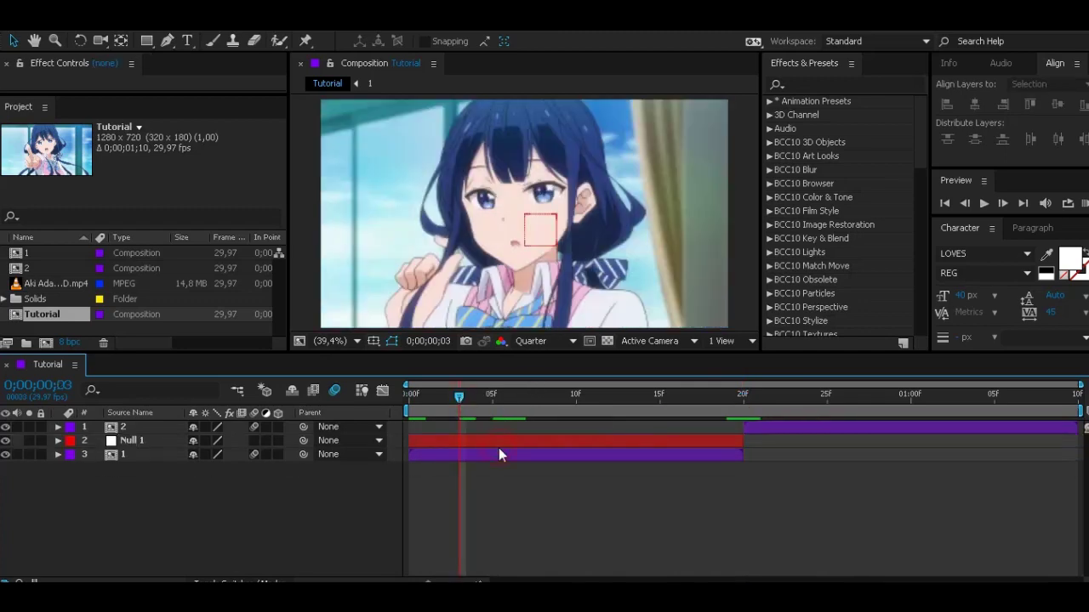
left_click(508, 438)
key("ctrl+d")
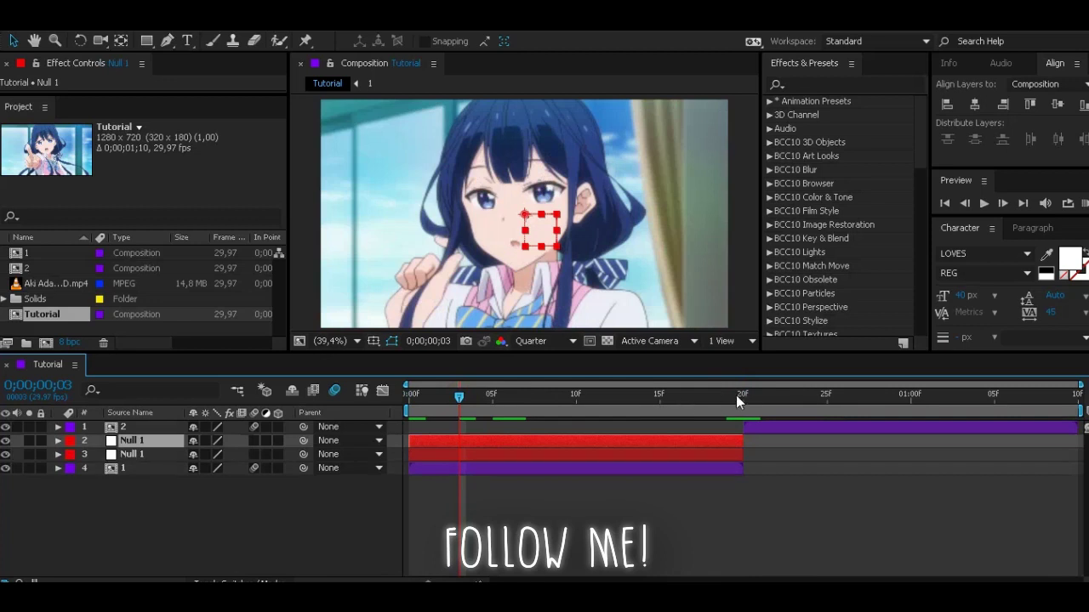
left_click(743, 398)
key("bracketleft")
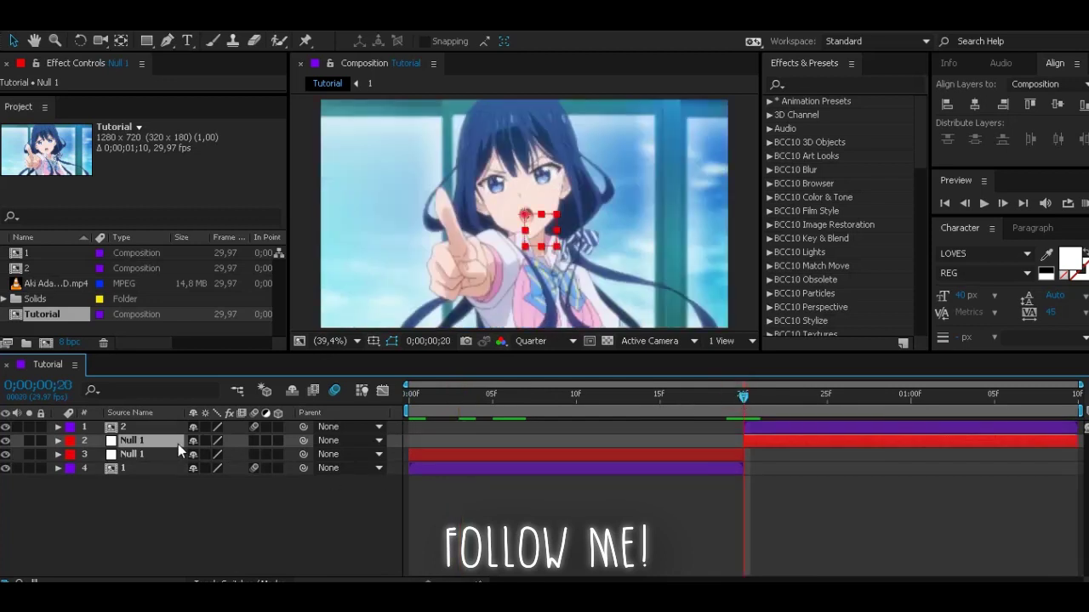
key("ctrl+shift+bracketright")
Step: Duplicate both nulls so that each clip has two nulls above it
left_click(173, 455, "ctrl")
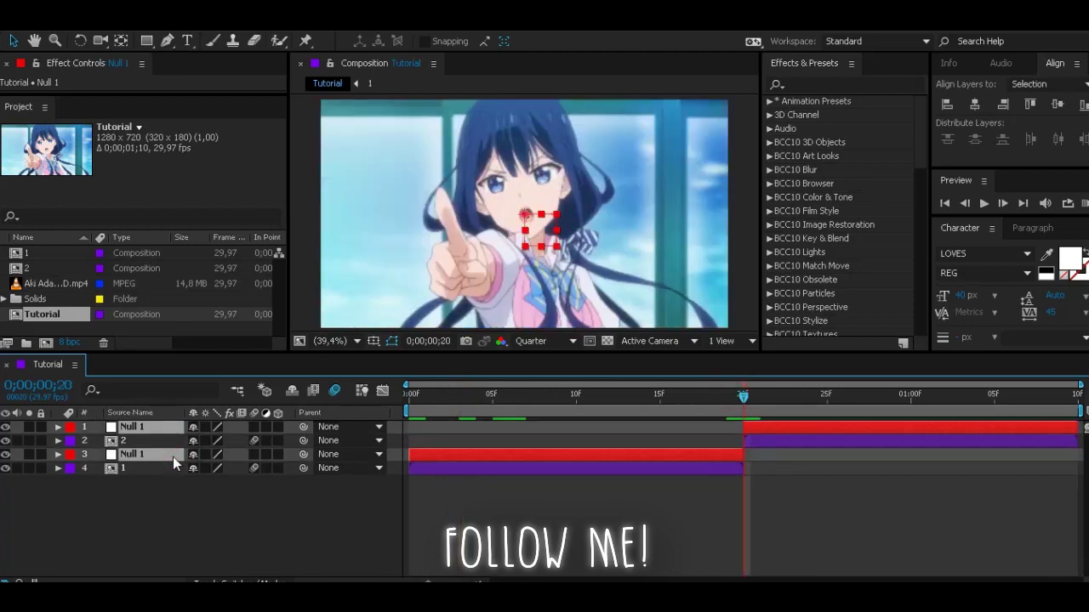
key("ctrl+d")
left_click(289, 532)
Step: Parent each clip to the null directly above it, and that null to the upper null of its pair
left_click(409, 395)
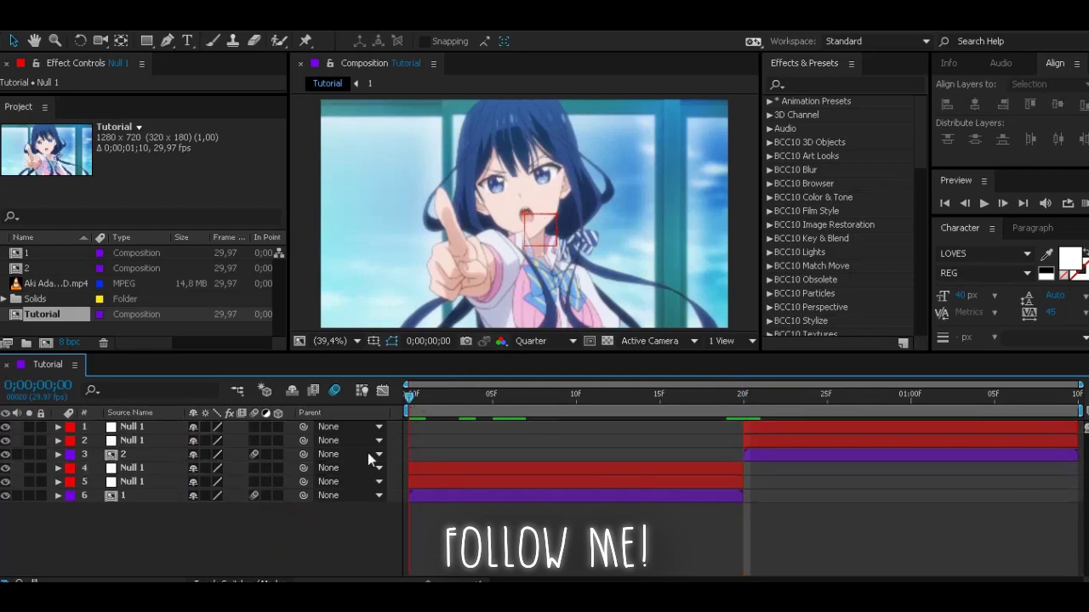
left_click_drag(299, 496, 295, 473)
left_click_drag(302, 469, 293, 427)
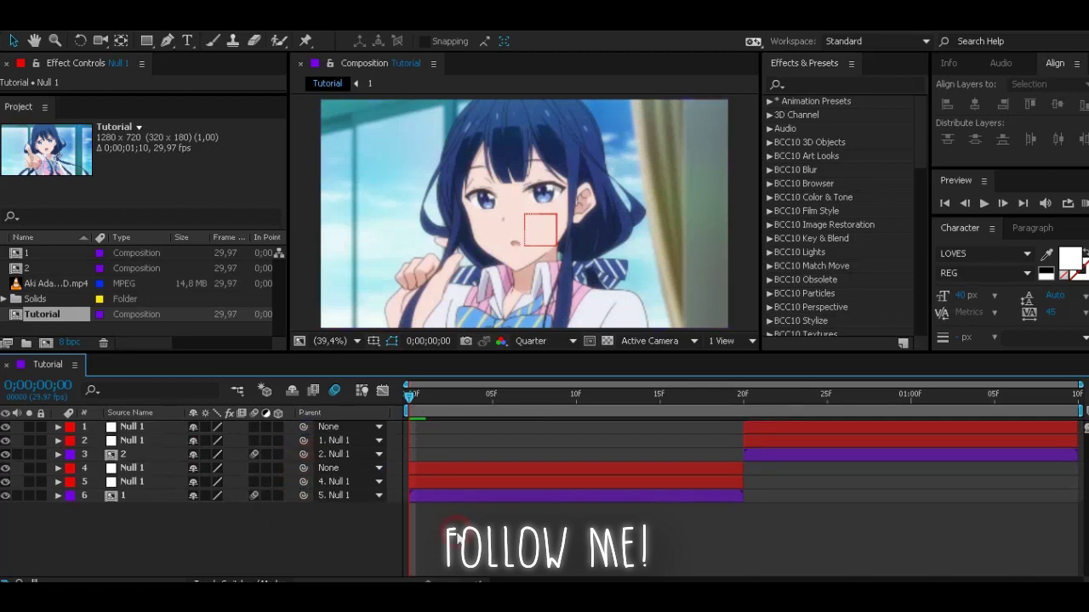
left_click(505, 482)
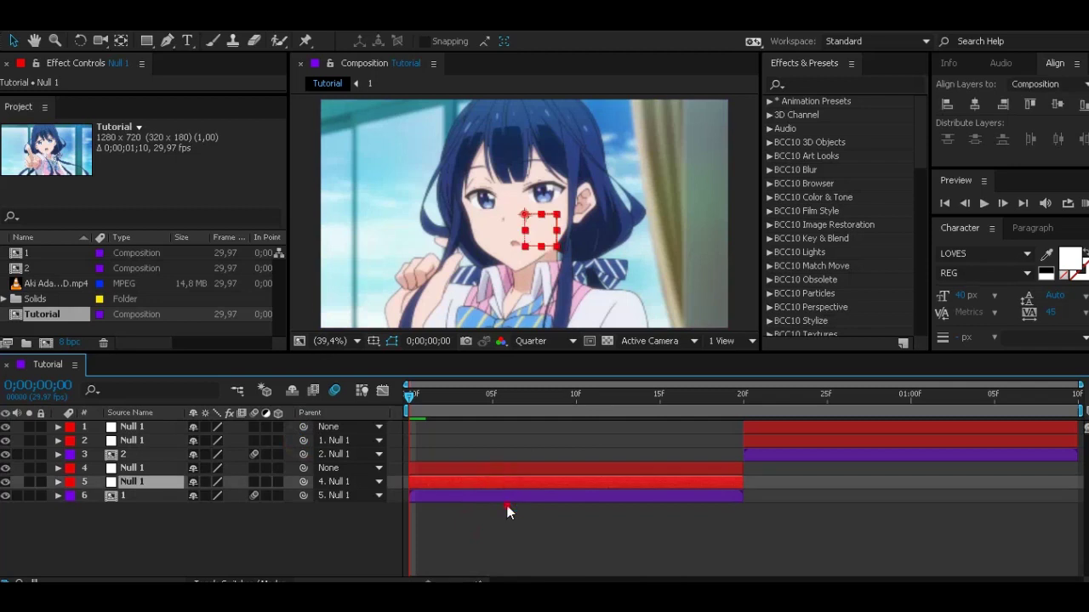
left_click(507, 512)
Step: Find the Motion Tile effect and apply it to clip layer 1
left_click(831, 83)
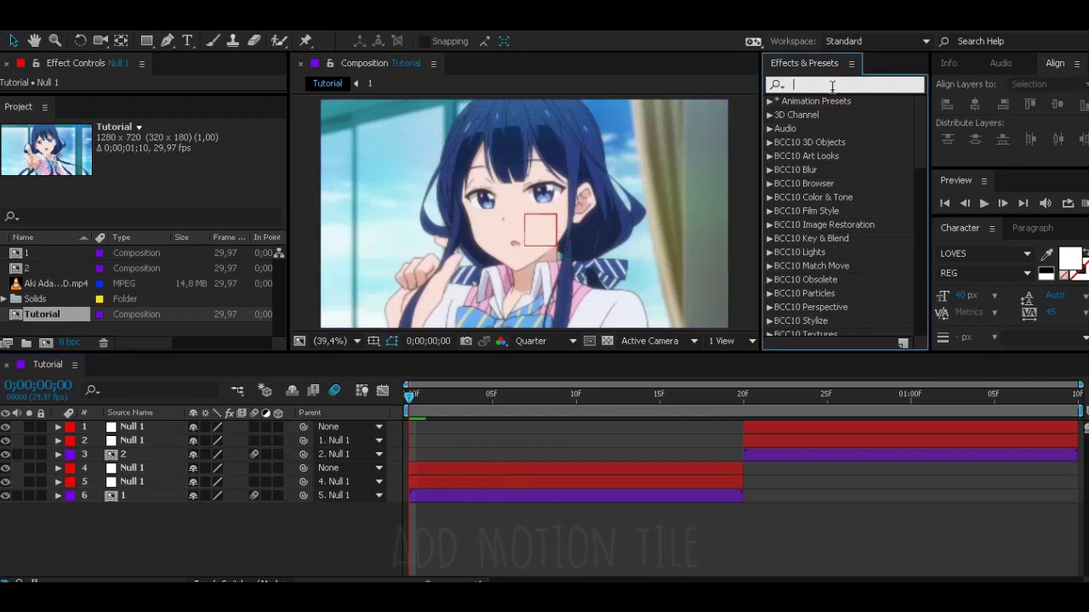
type("motion t")
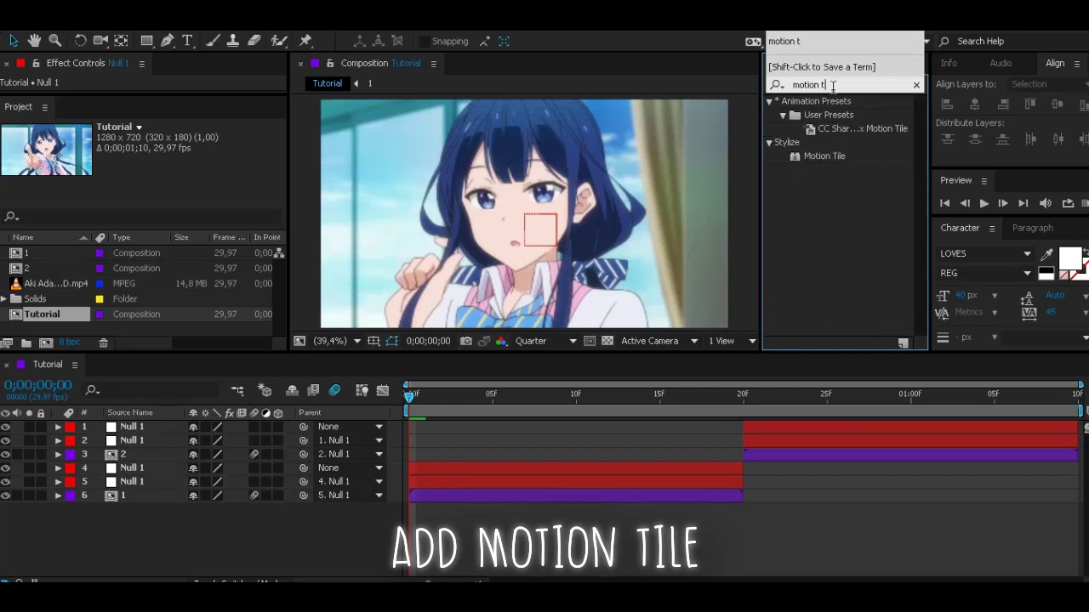
left_click_drag(827, 157, 570, 496)
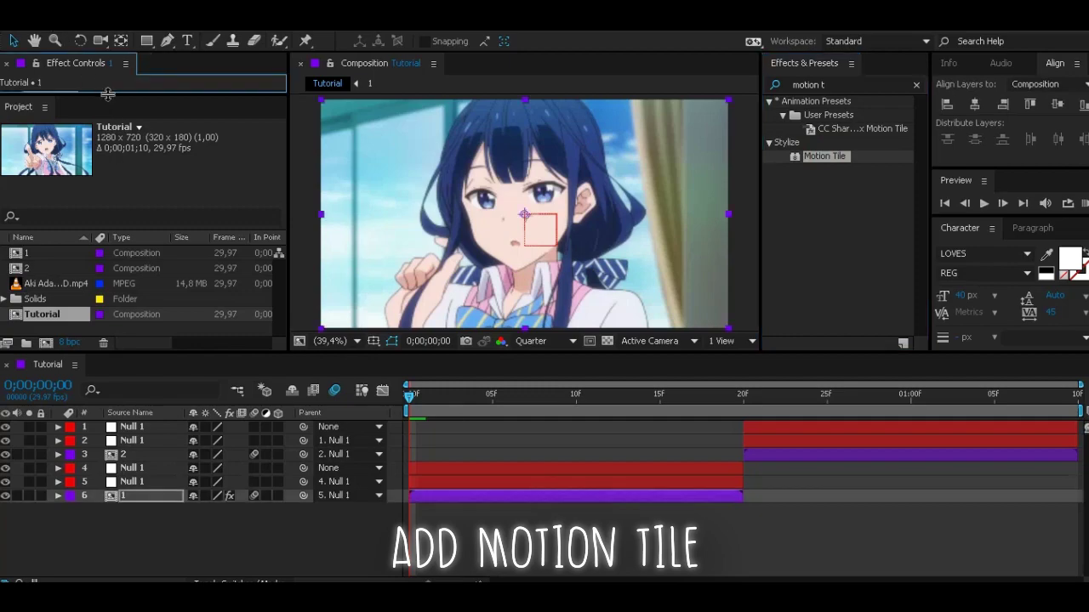
Step: Set Motion Tile's Output Width and Output Height to 350 on layer 1 and turn on Mirror Edges
left_click_drag(108, 93, 108, 308)
left_click(167, 153)
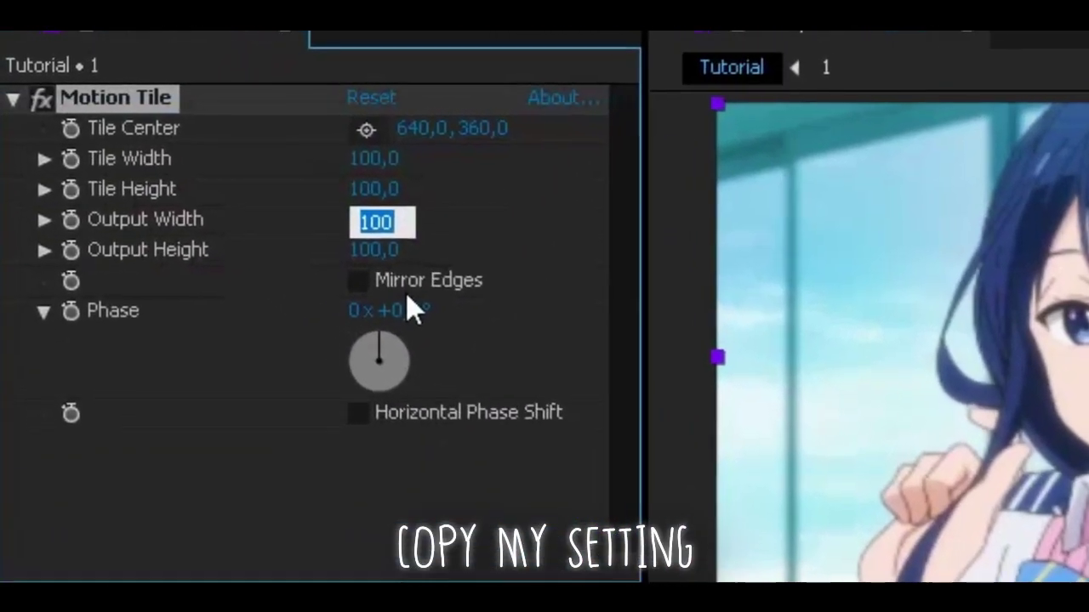
type("25")
key("BackSpace")
key("BackSpace")
type("350")
left_click(382, 253)
type("350")
key("Return")
left_click(362, 283)
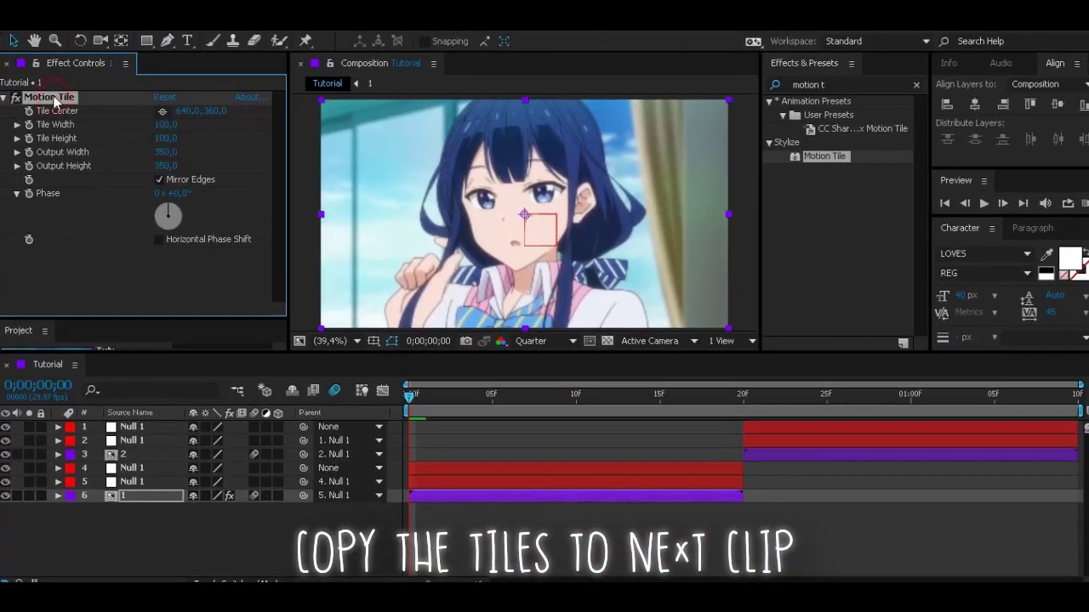
Step: Copy the configured Motion Tile effect from layer 1 to clip layer 2
left_click(763, 459)
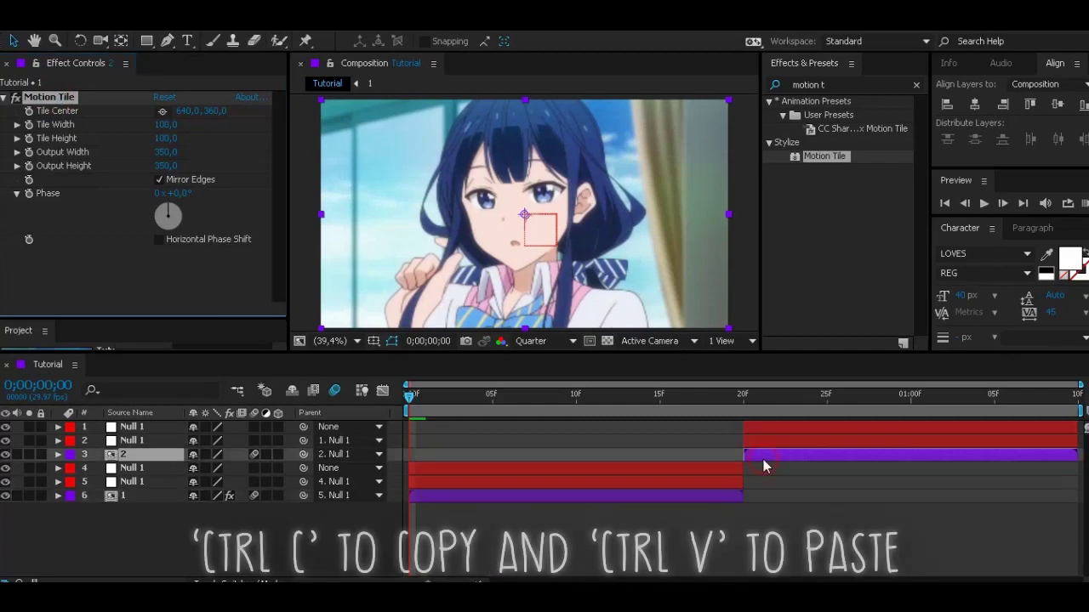
key("ctrl+v")
left_click(630, 533)
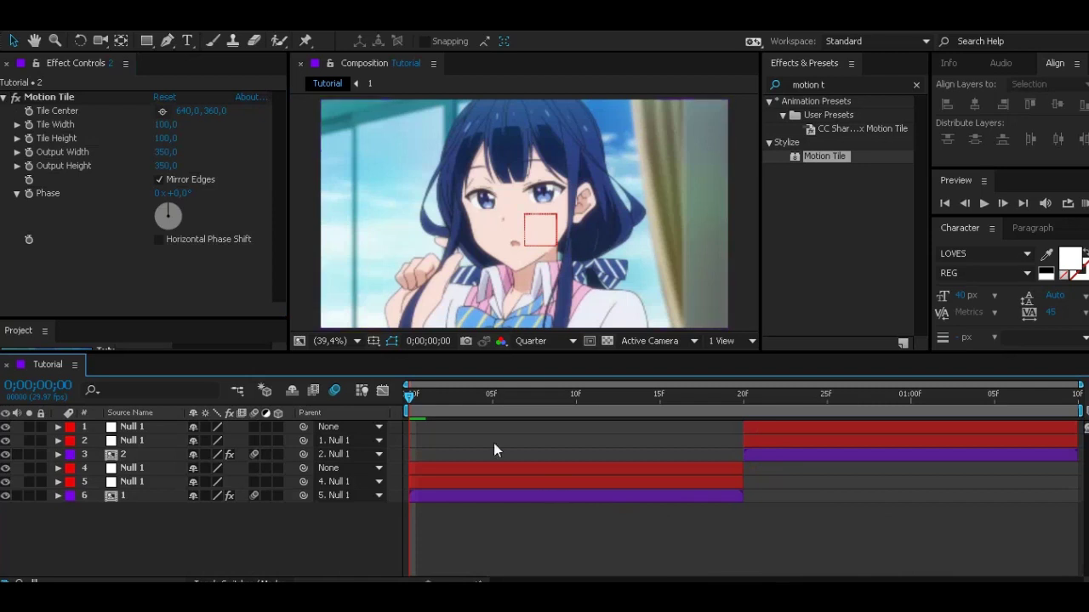
Step: Add a Scale keyframe at frame 0 on the null directly above clip layer 1
left_click(563, 482)
key("s")
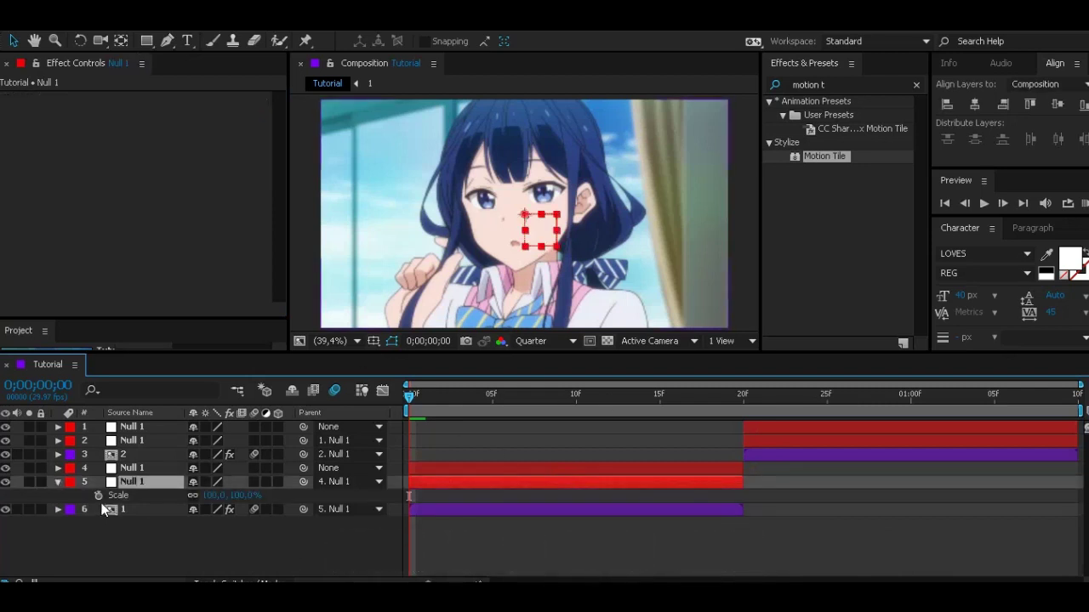
left_click(98, 495)
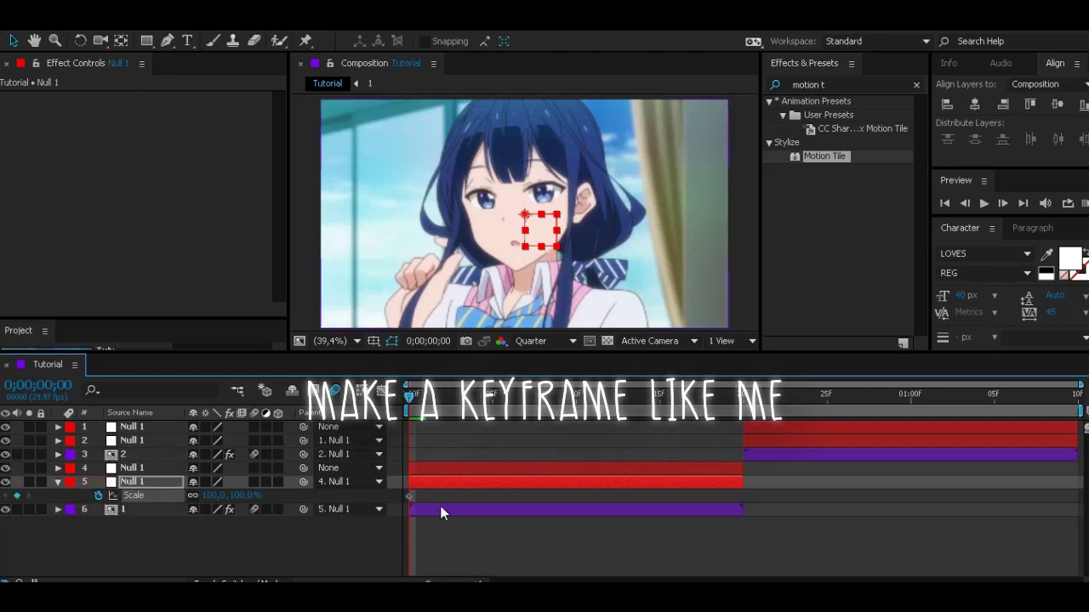
Step: Move the layer 5 null's 100% Scale keyframe to frame 12 and set its Scale to 600% at frame 0
left_click_drag(406, 496, 433, 496)
left_click(214, 495)
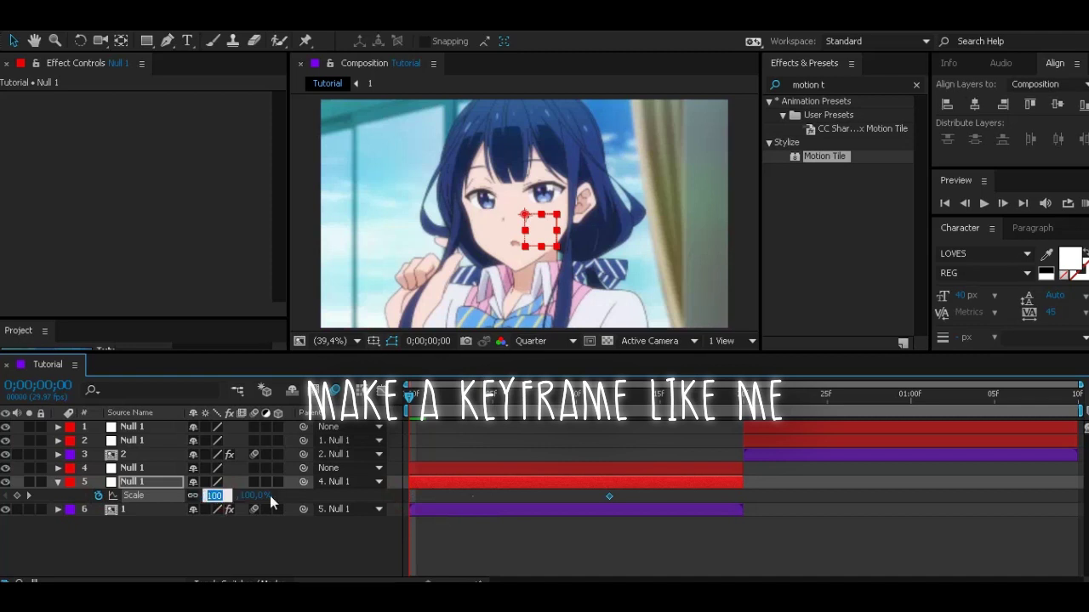
type("600")
key("Return")
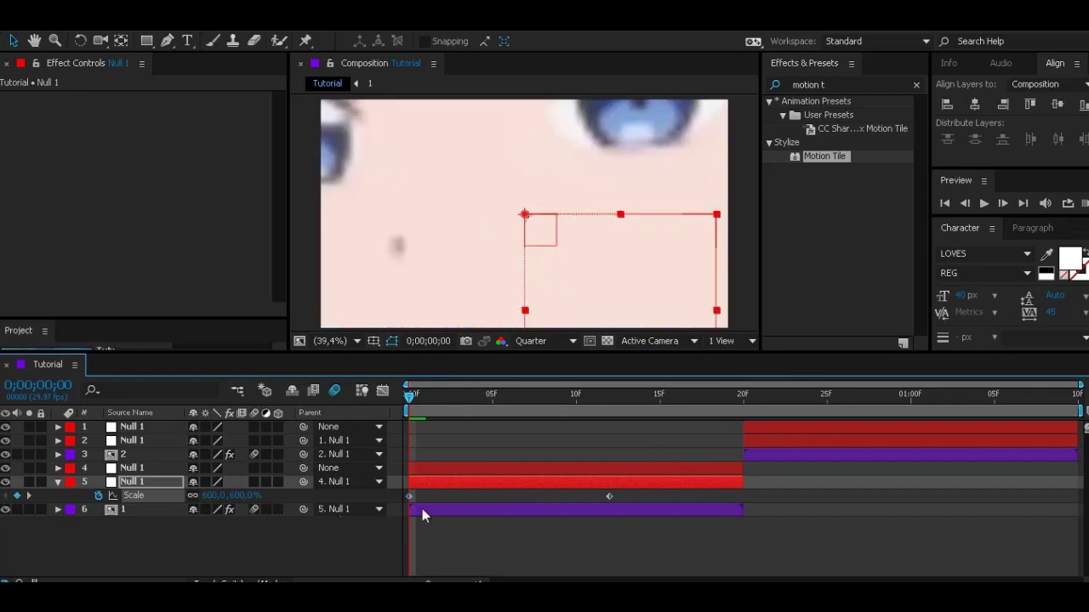
Step: Easy-ease both Scale keyframes on the layer 5 null and reshape the value curve to fall steeply at first and flatten out gradually
left_click_drag(735, 514, 399, 491)
key("F9")
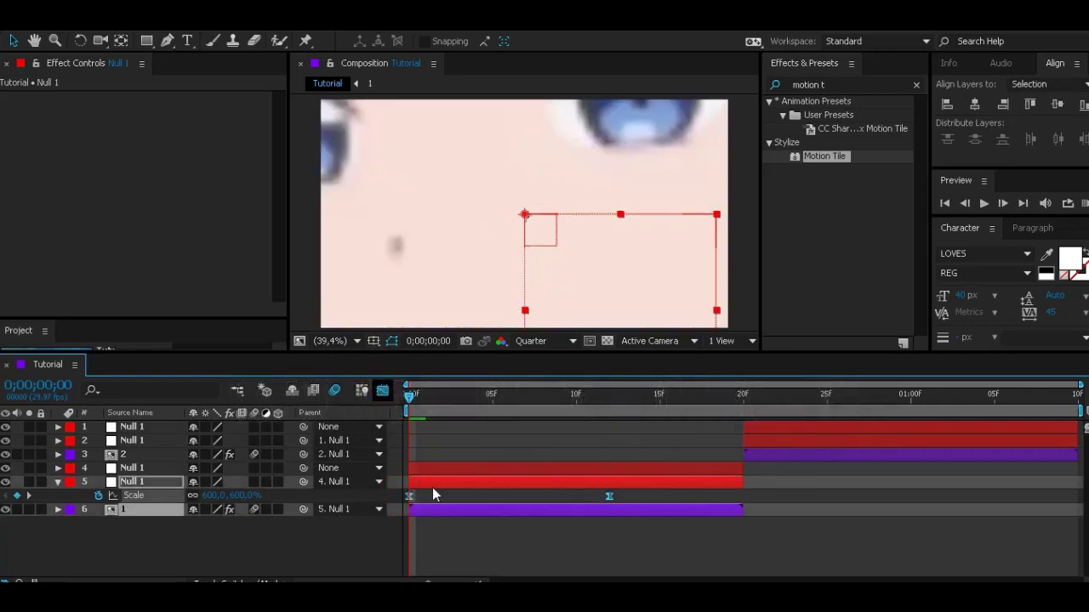
key("shift+F3")
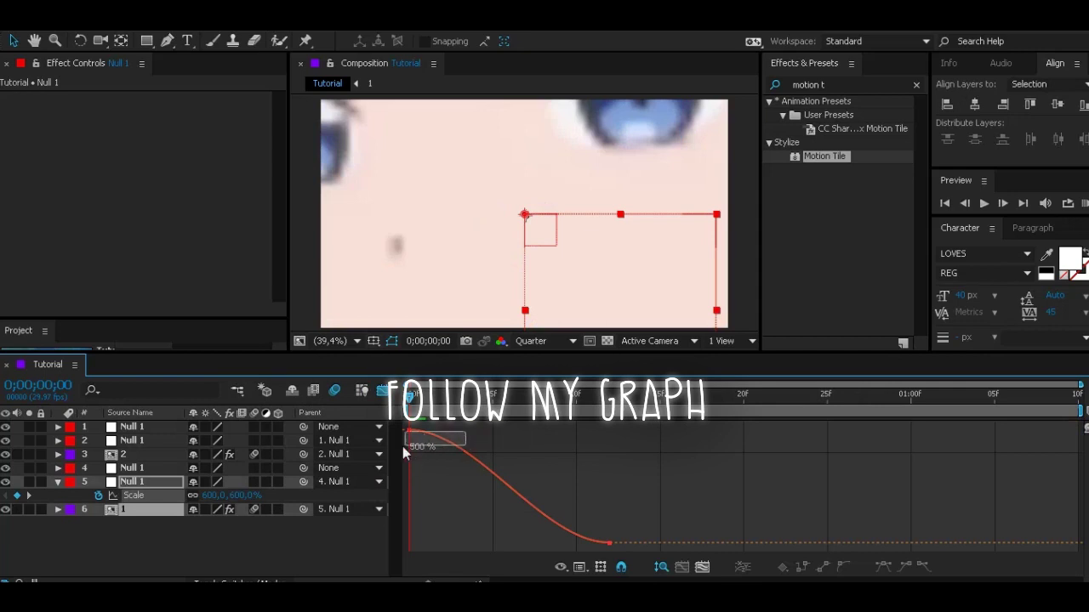
left_click_drag(397, 427, 619, 551)
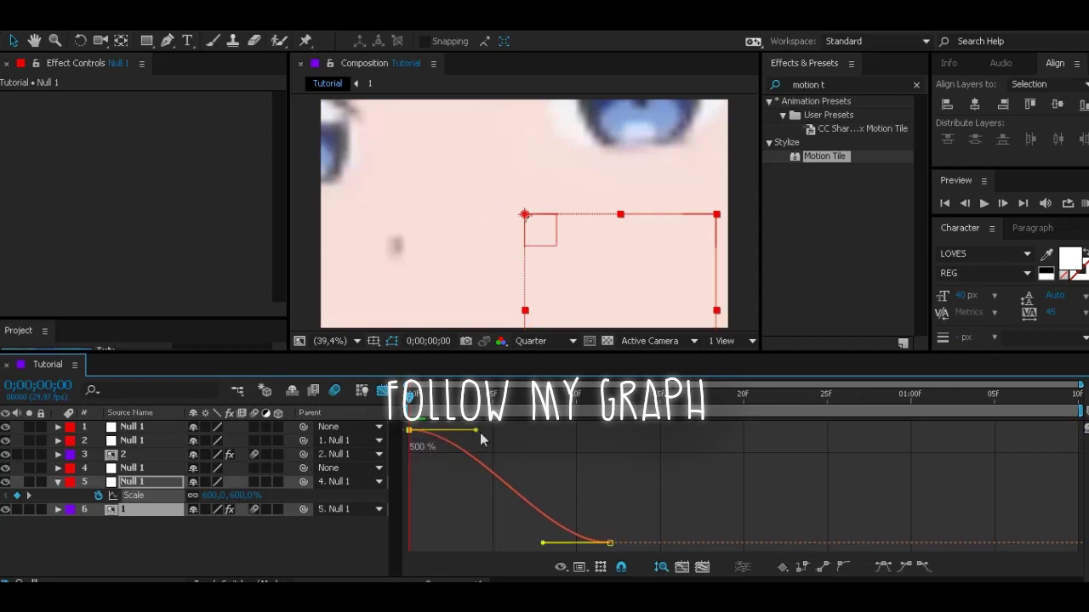
left_click_drag(479, 432, 389, 507)
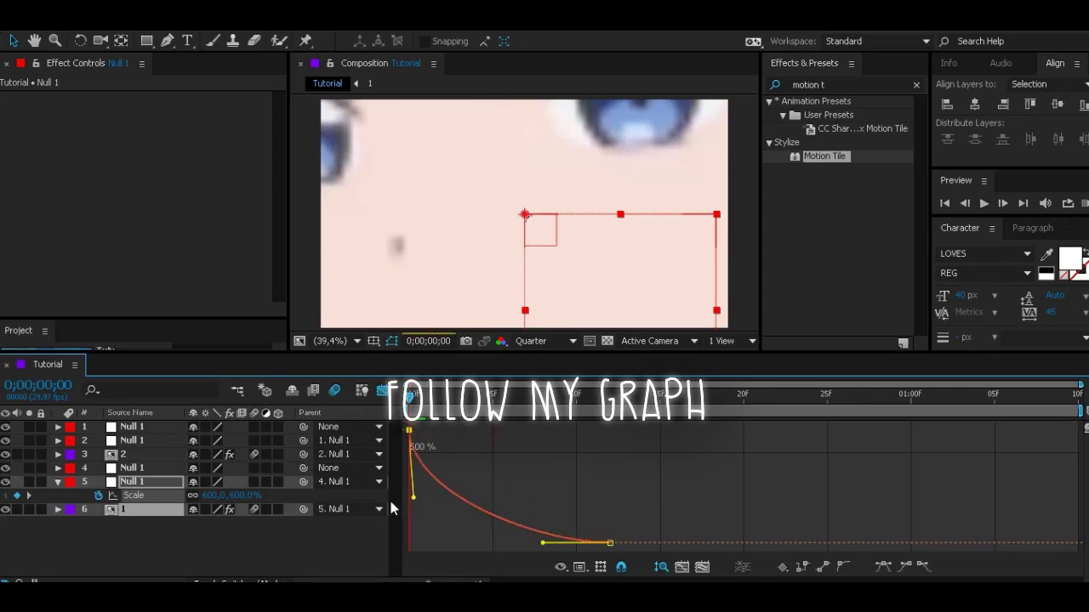
left_click_drag(543, 542, 516, 545)
left_click_drag(432, 542, 401, 545)
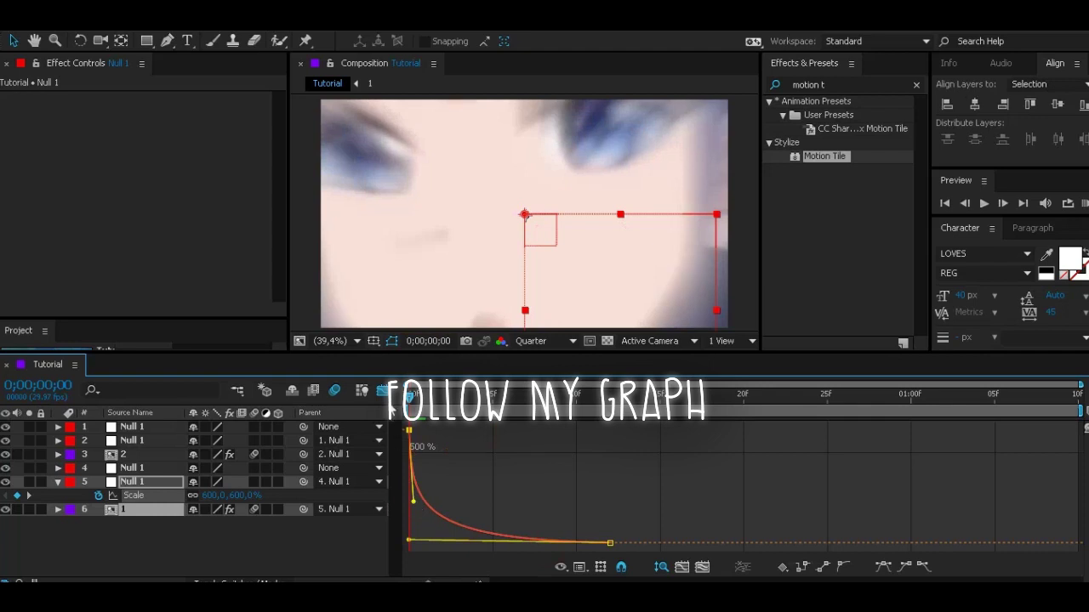
key("shift+F3")
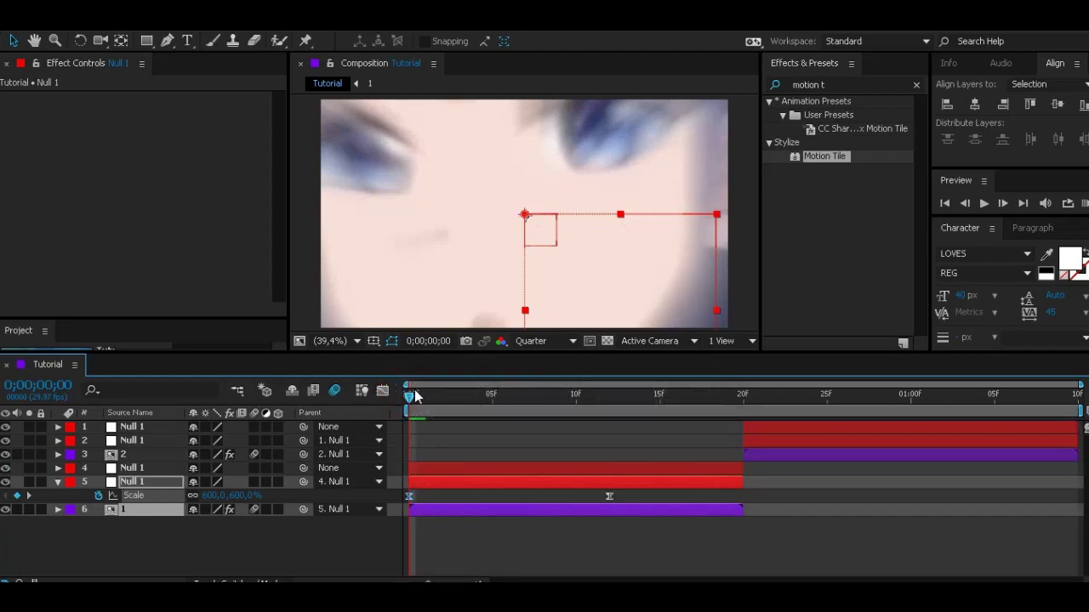
Step: Shift the layer 5 null's ending Scale keyframe to frame 13
left_click_drag(461, 404, 516, 406)
left_click(609, 497)
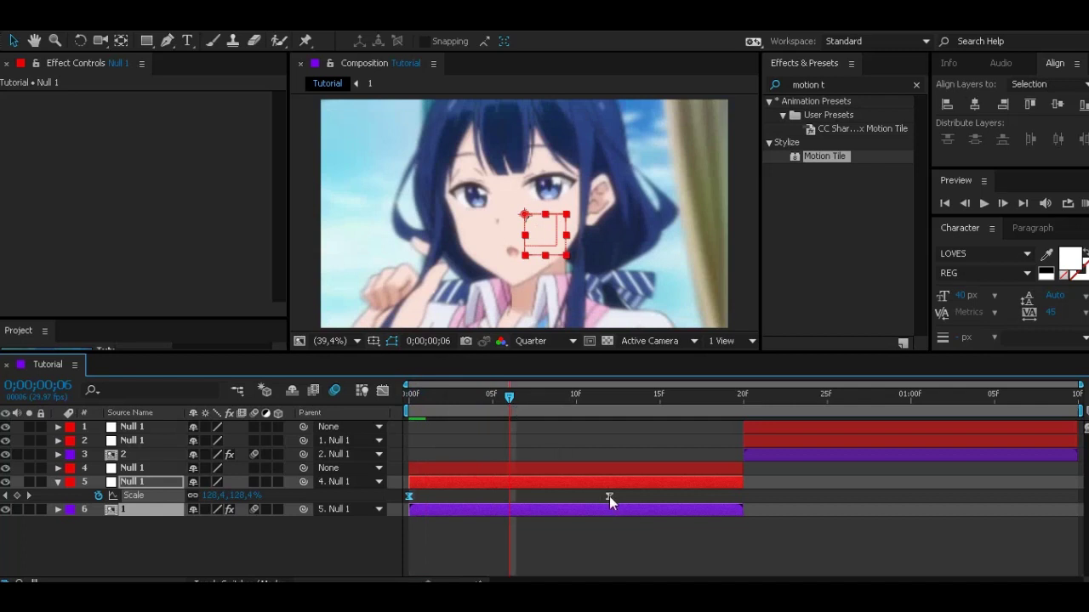
left_click_drag(619, 497, 627, 496)
left_click(383, 390)
key("shift+F3")
Step: Add a Scale keyframe at frame 7 on the layer 4 null
left_click(467, 466)
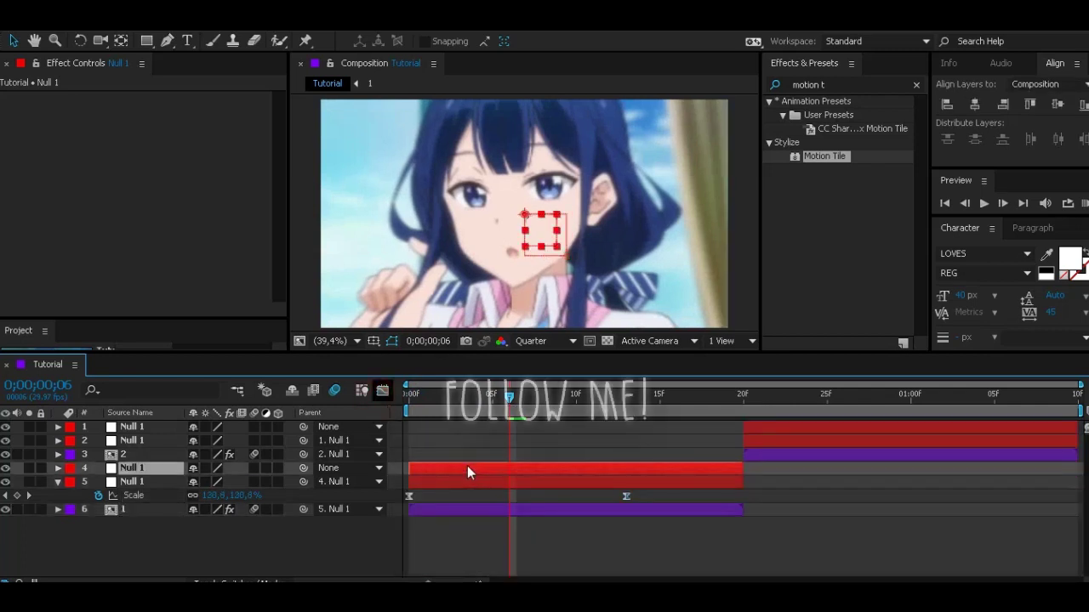
key("s")
left_click_drag(516, 403, 525, 406)
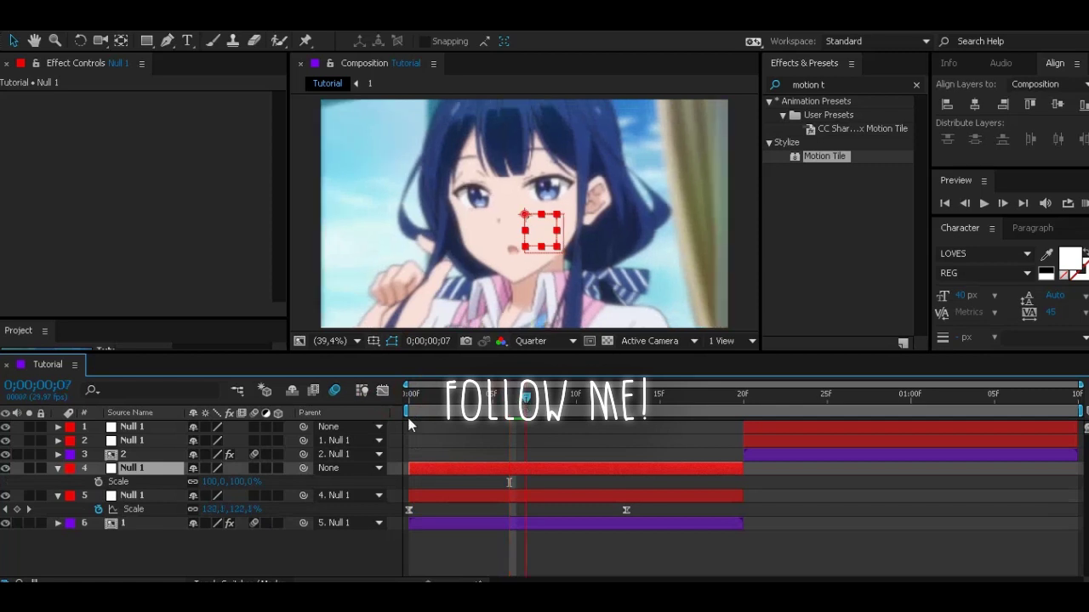
left_click(99, 481)
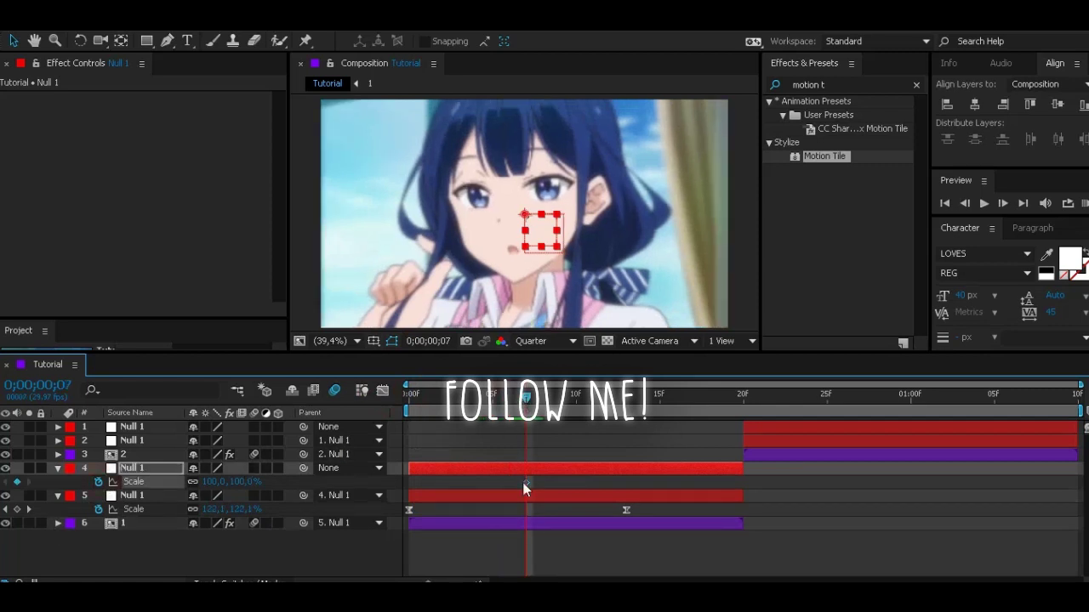
Step: Move the layer 4 null's Scale keyframe to frame 8 and set its Scale to 500% at frame 19
left_click_drag(525, 398, 730, 427)
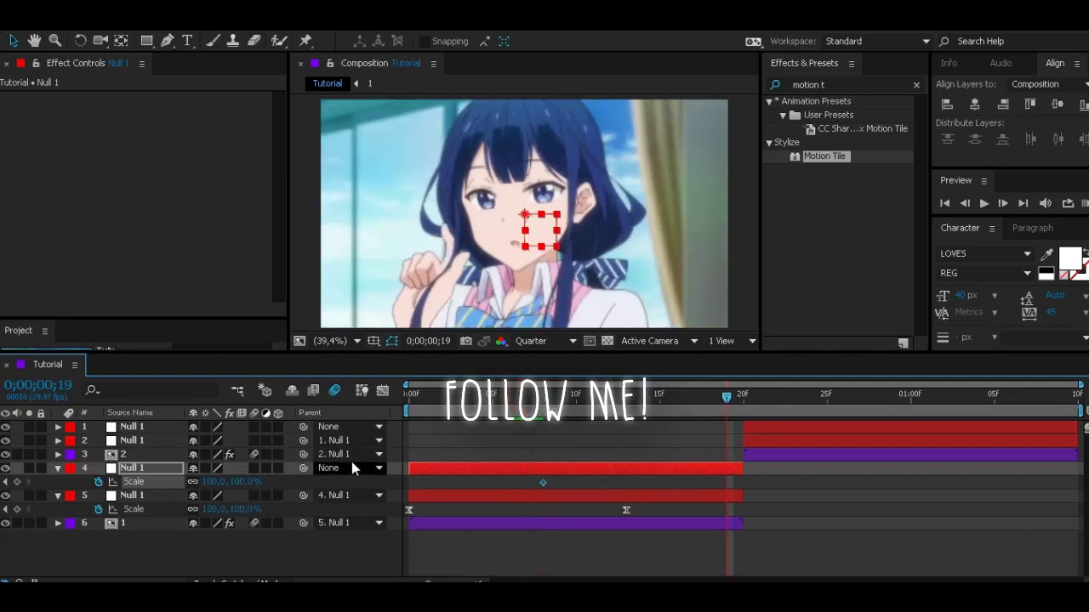
key("F9")
left_click(542, 482, "ctrl")
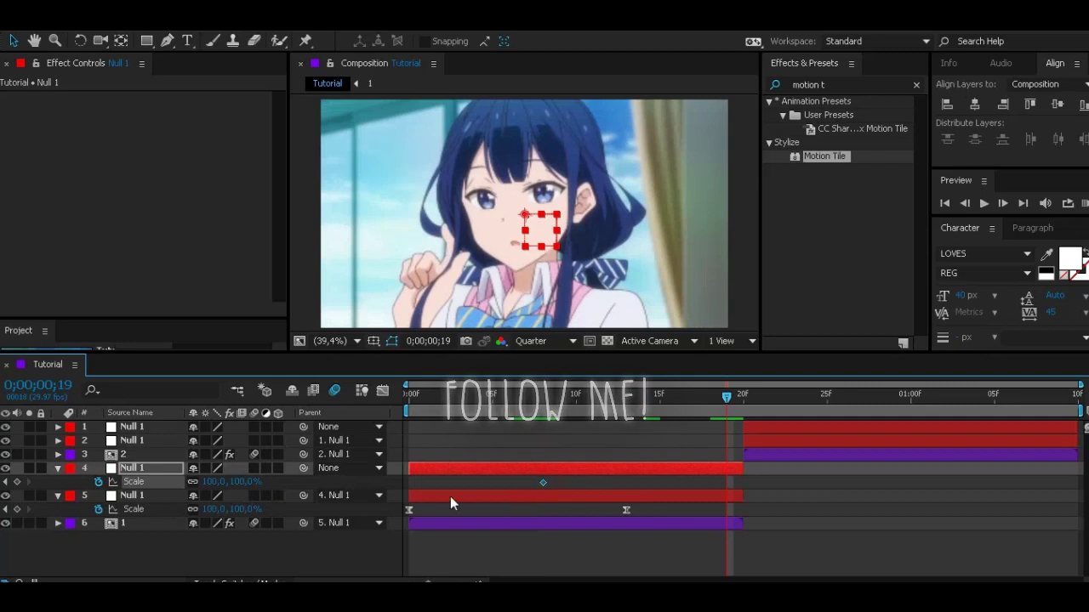
left_click(242, 481)
type("5")
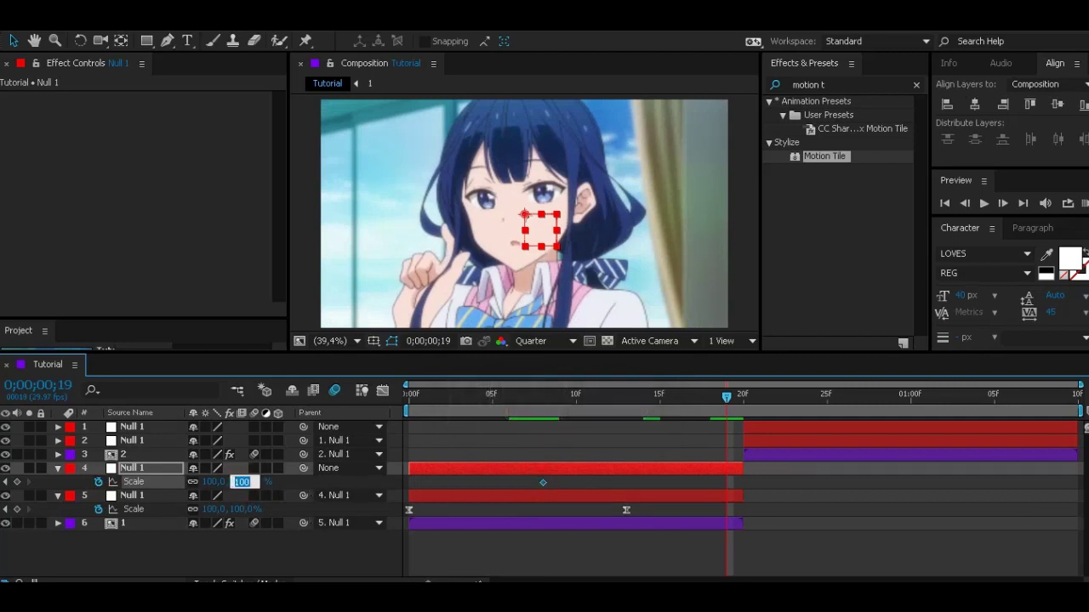
type("00")
key("Return")
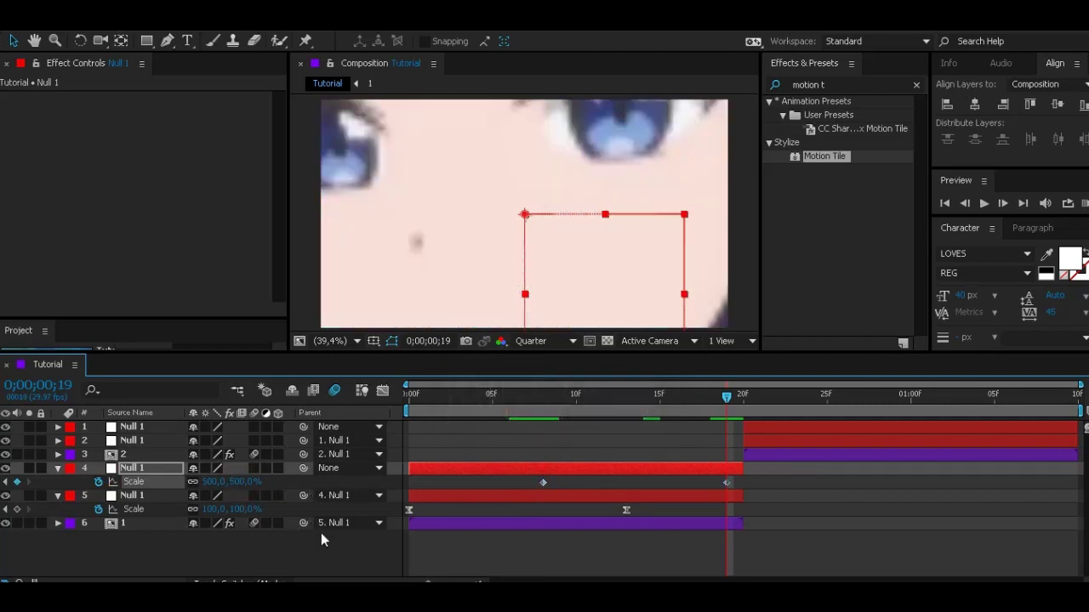
Step: Easy-ease the layer 4 null's Scale keyframes with the last at frame 20, and curve the graph to start flat and rise steeply at the end
left_click_drag(729, 479, 479, 470)
key("F9")
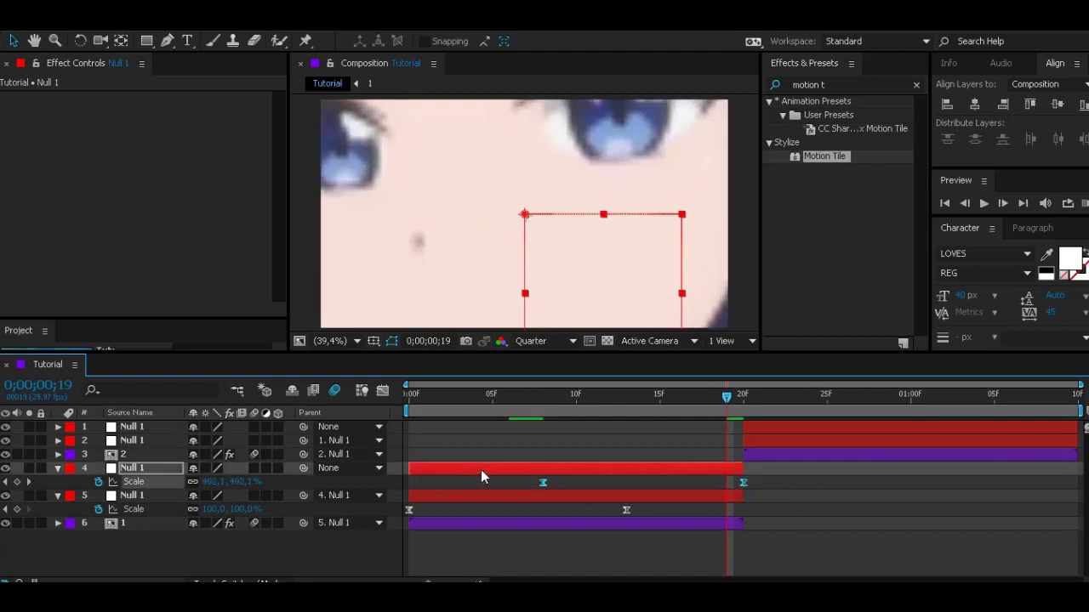
left_click(382, 390)
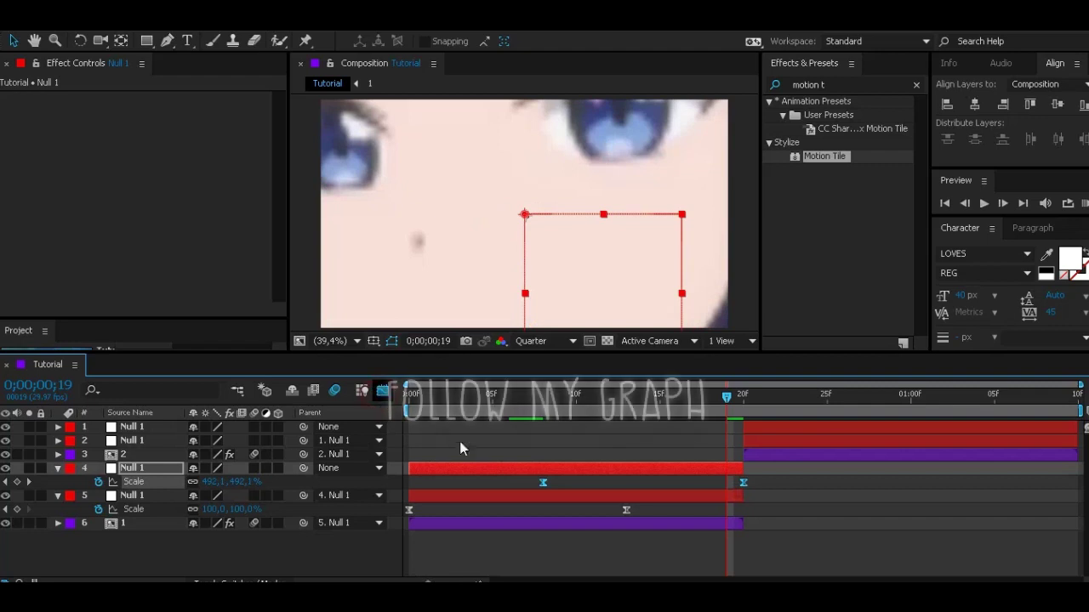
left_click_drag(481, 473, 834, 558)
left_click_drag(674, 434, 845, 519)
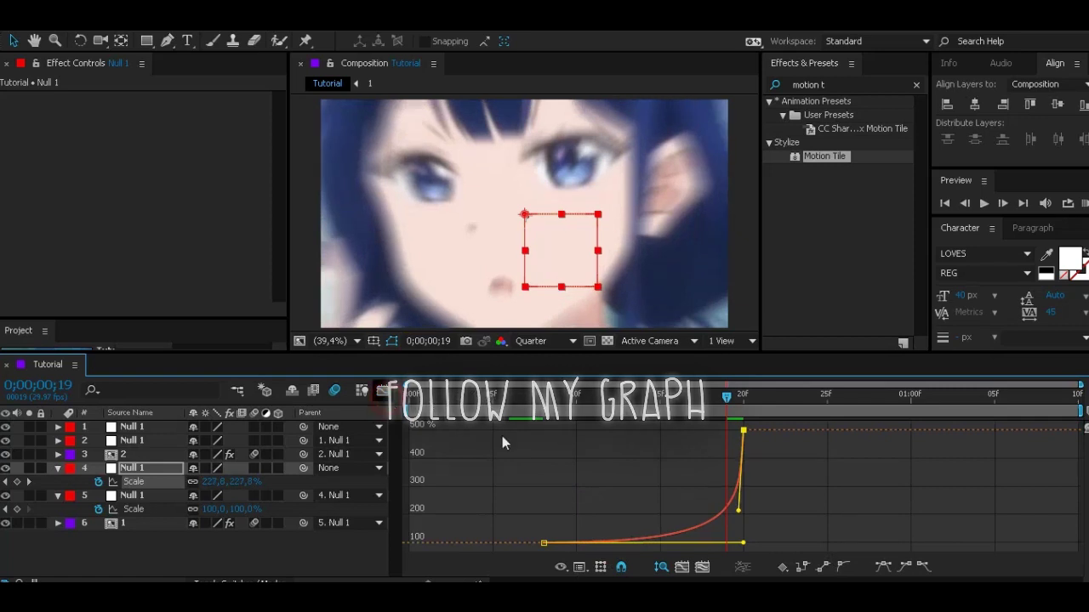
left_click(383, 390)
Step: Preview the animation and move the layer 4 null's first Scale keyframe to frame 7, keeping the steep ending curve
left_click(1084, 204)
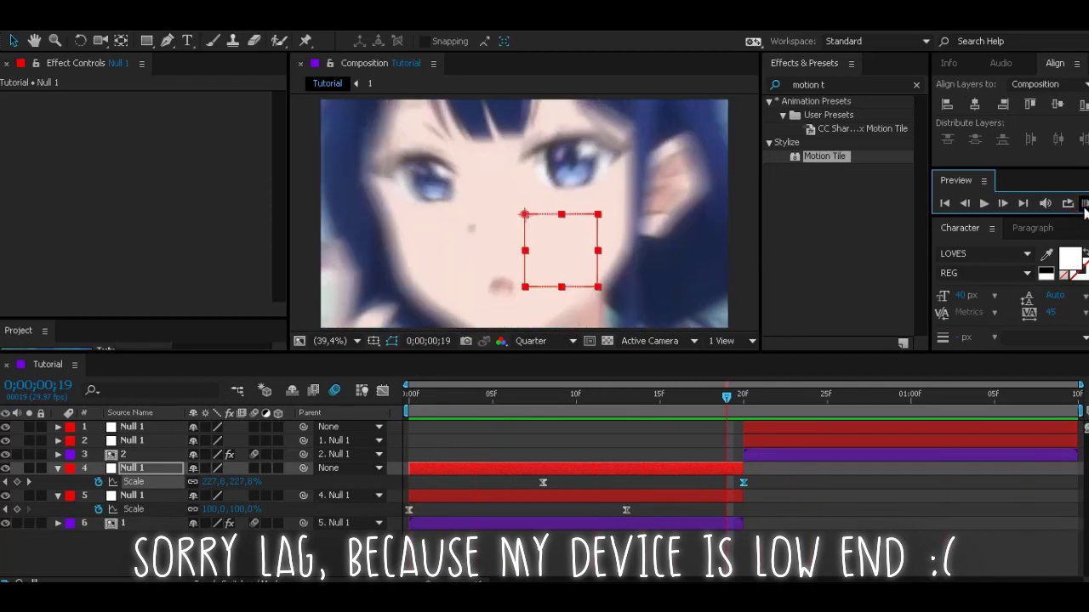
left_click_drag(542, 483, 527, 483)
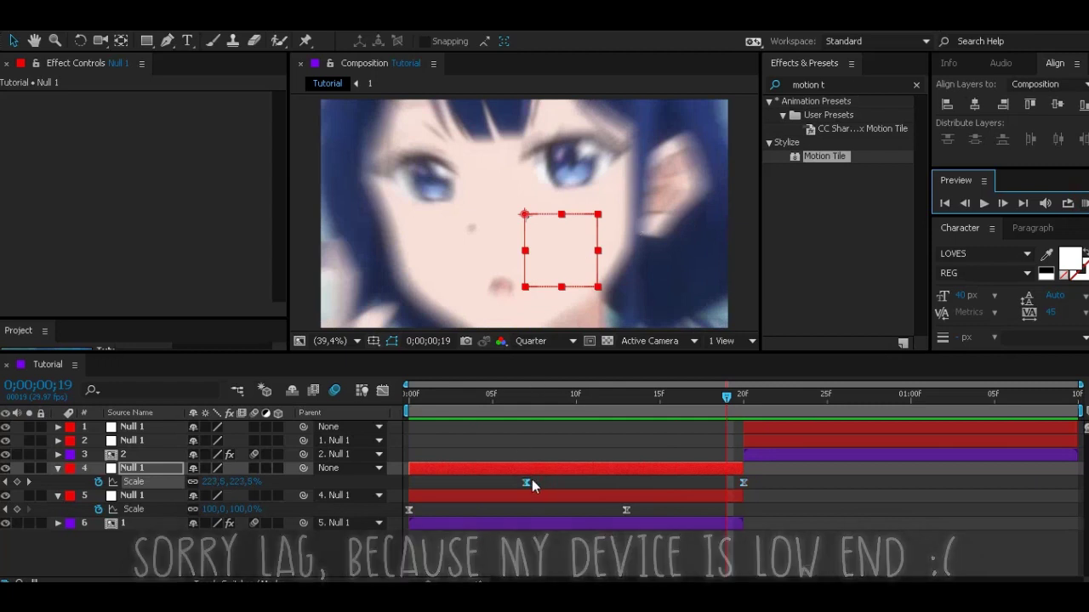
key("shift+F3")
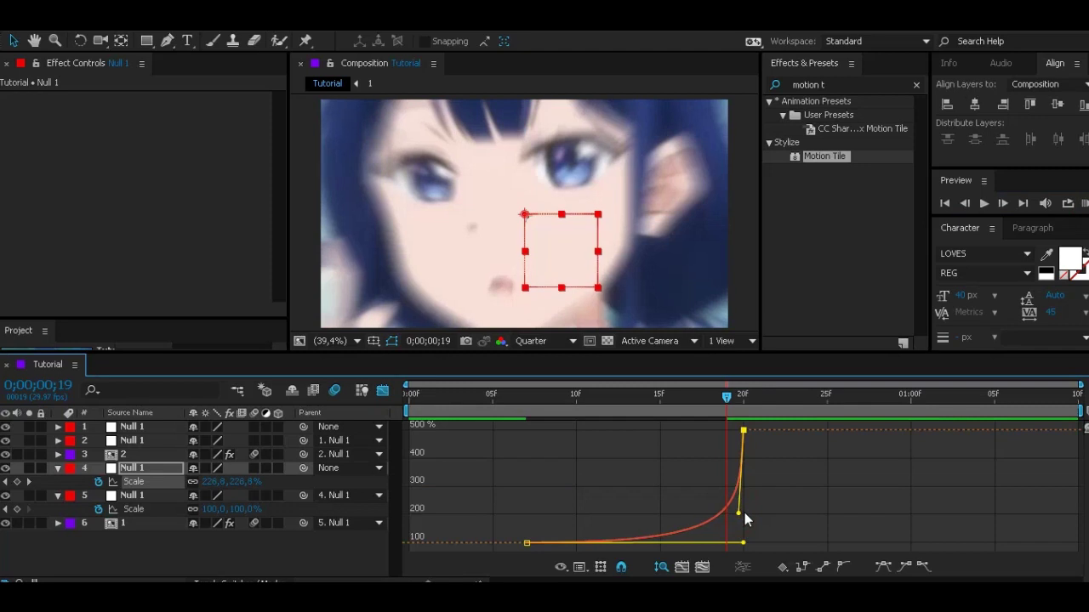
left_click(381, 390)
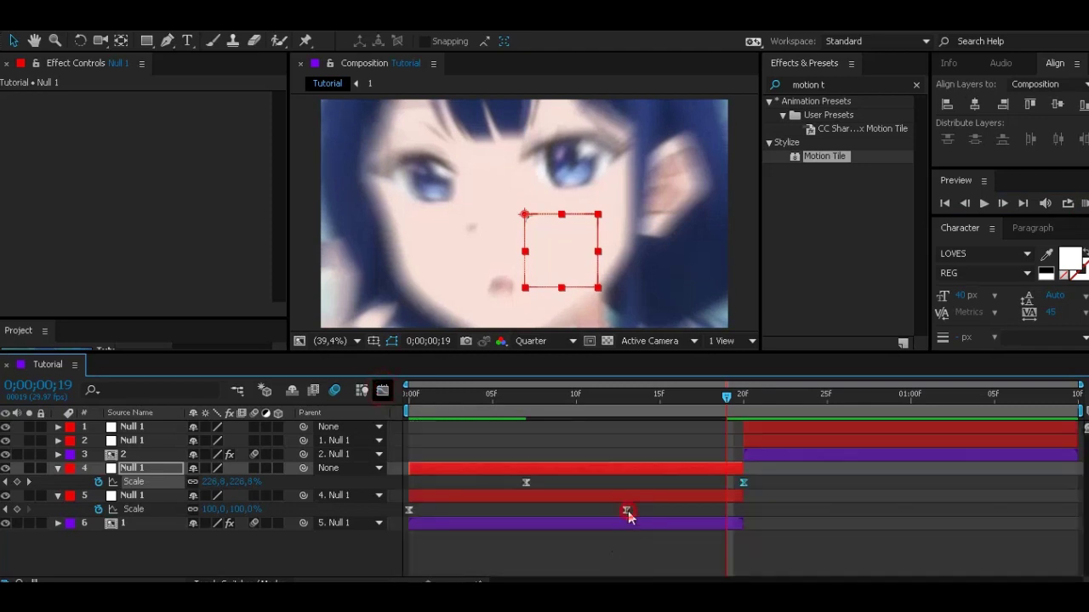
left_click(626, 511)
left_click(799, 535)
Step: Add a Scale keyframe to the layer 2 null at frame 20 and slide it to about frame 27
left_click(746, 397)
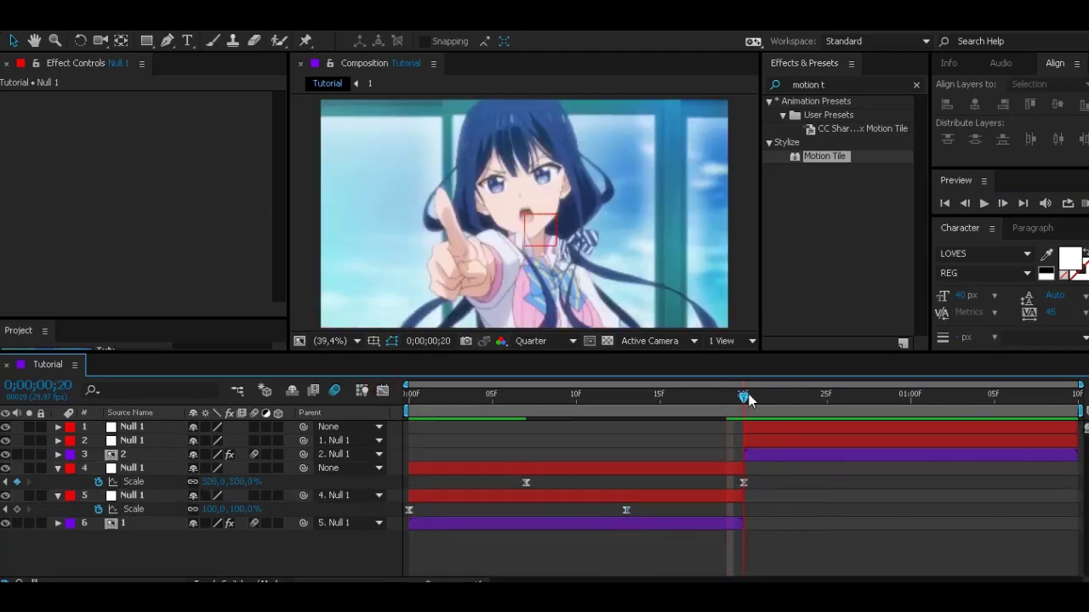
left_click(760, 441)
key("s")
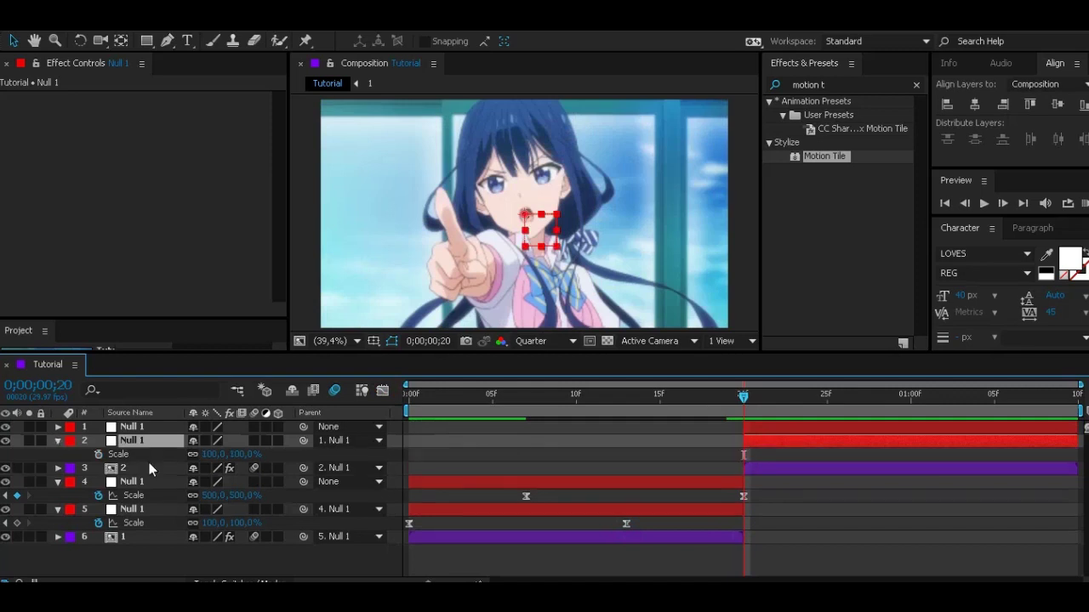
key("s")
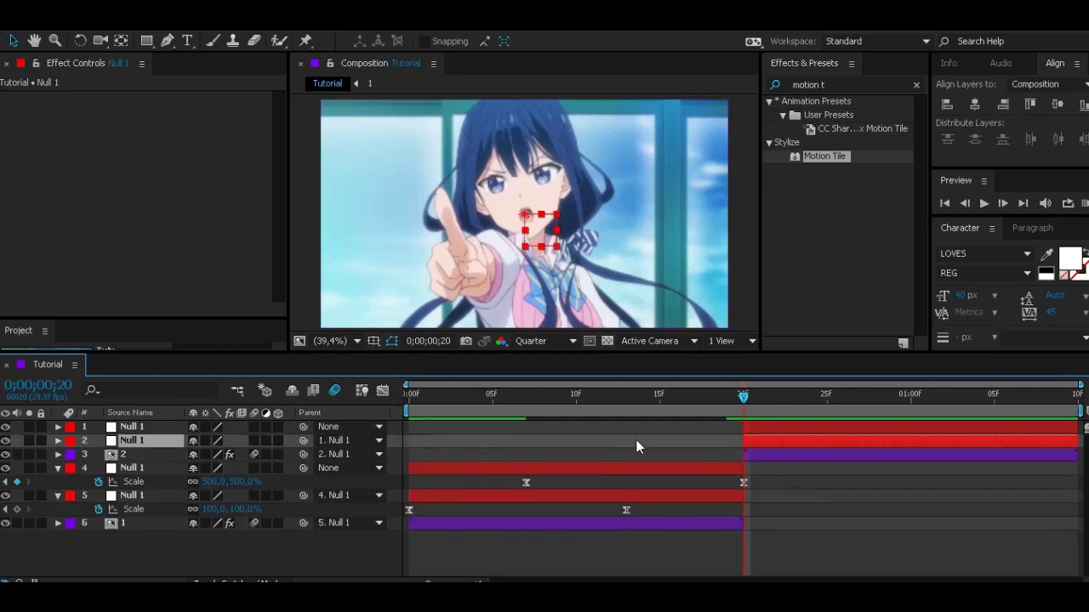
key("s")
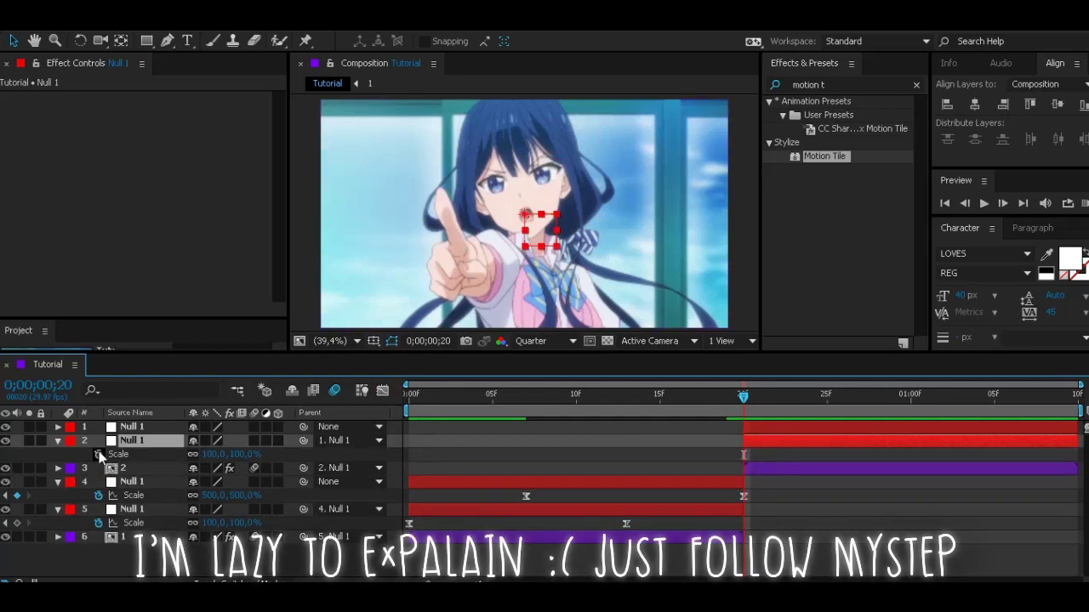
left_click(97, 454)
left_click(743, 456)
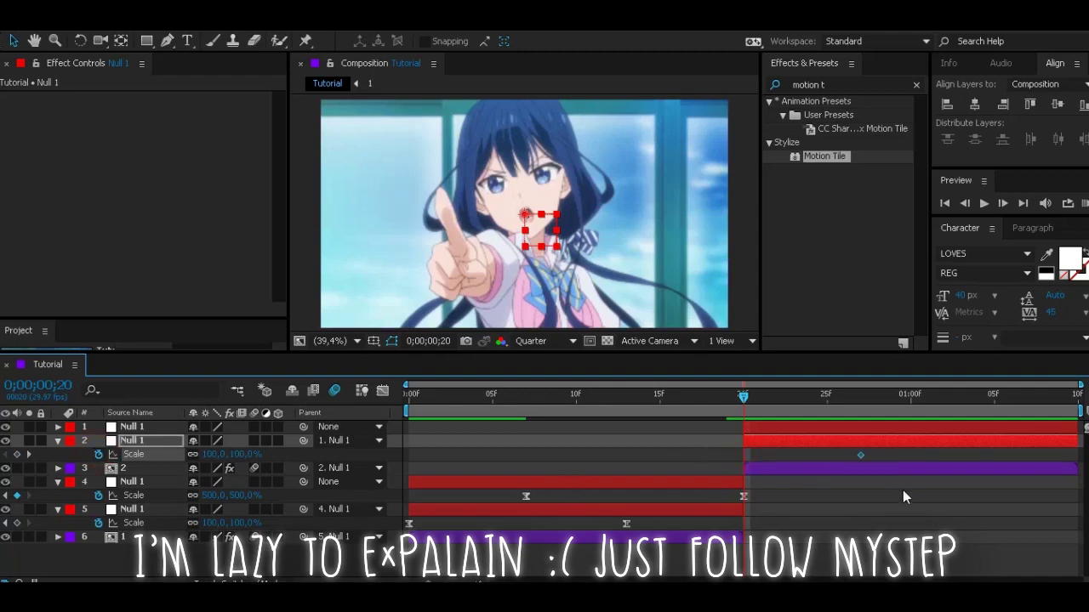
Step: Set the layer 2 null's Scale to 15% at frame 20 and easy-ease it together with the 100% keyframe placed at 0;00;01;04
key("F9")
left_click(243, 455)
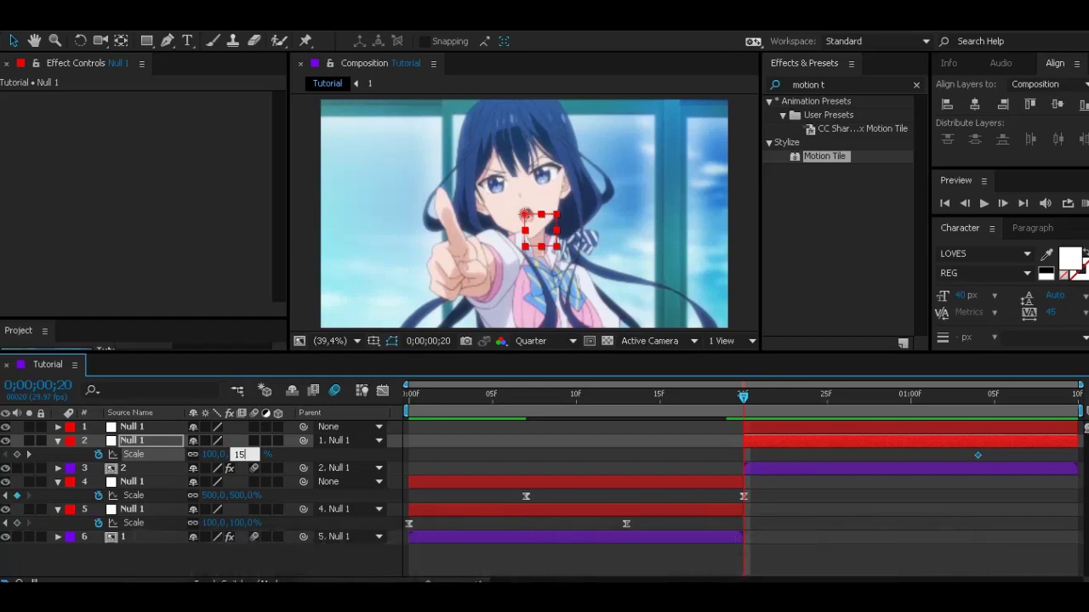
key("Return")
left_click_drag(713, 466, 1084, 427)
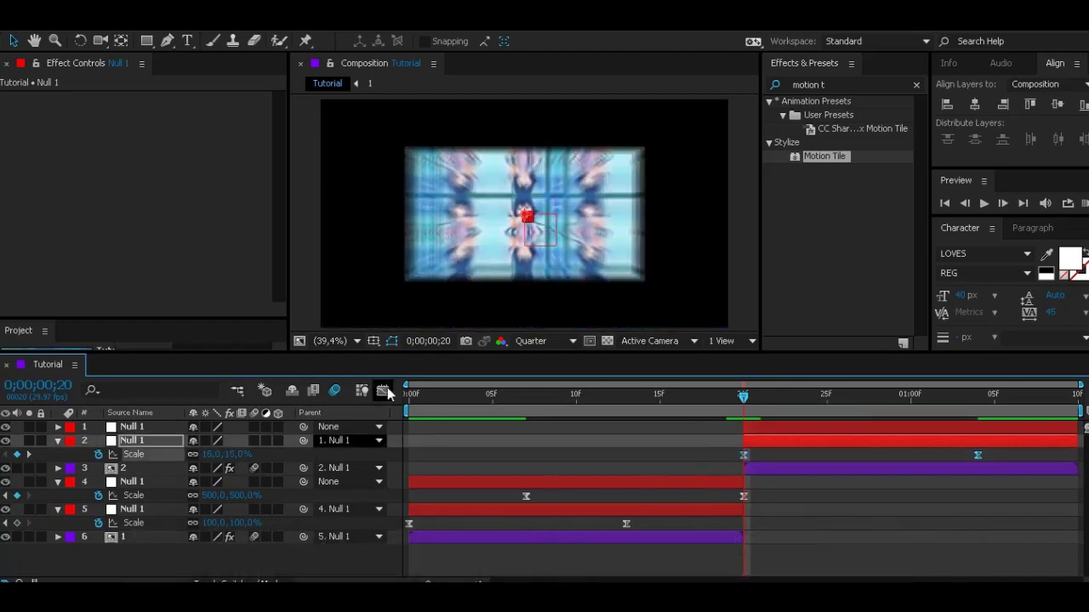
Step: Reshape the layer 2 null's Scale curve to rise steeply from frame 20 and level off slowly toward 100%
key("shift+F3")
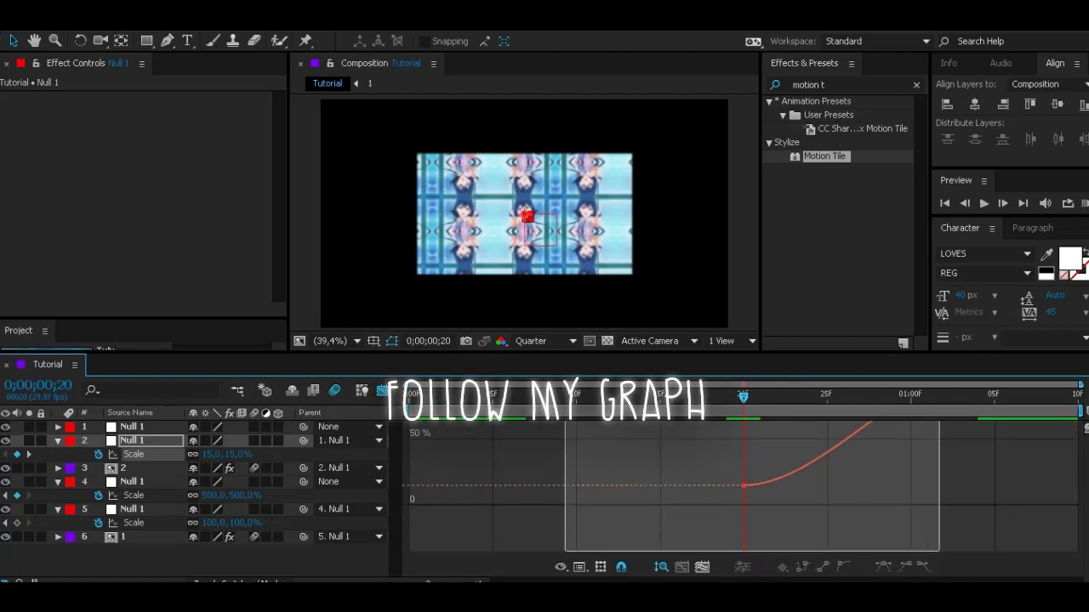
left_click(819, 563)
left_click_drag(821, 542, 705, 489)
left_click_drag(900, 431, 628, 431)
left_click_drag(746, 495, 734, 489)
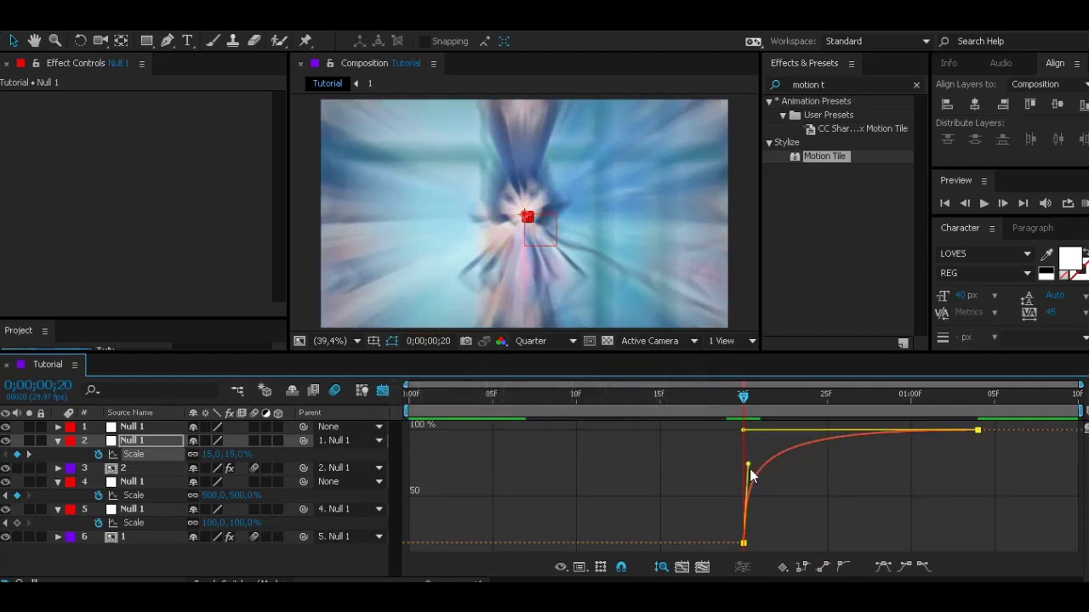
left_click_drag(750, 471, 736, 485)
left_click(382, 391)
Step: Add a Scale keyframe at frame 29 on the layer 1 null
left_click_drag(791, 396, 895, 406)
left_click(884, 427)
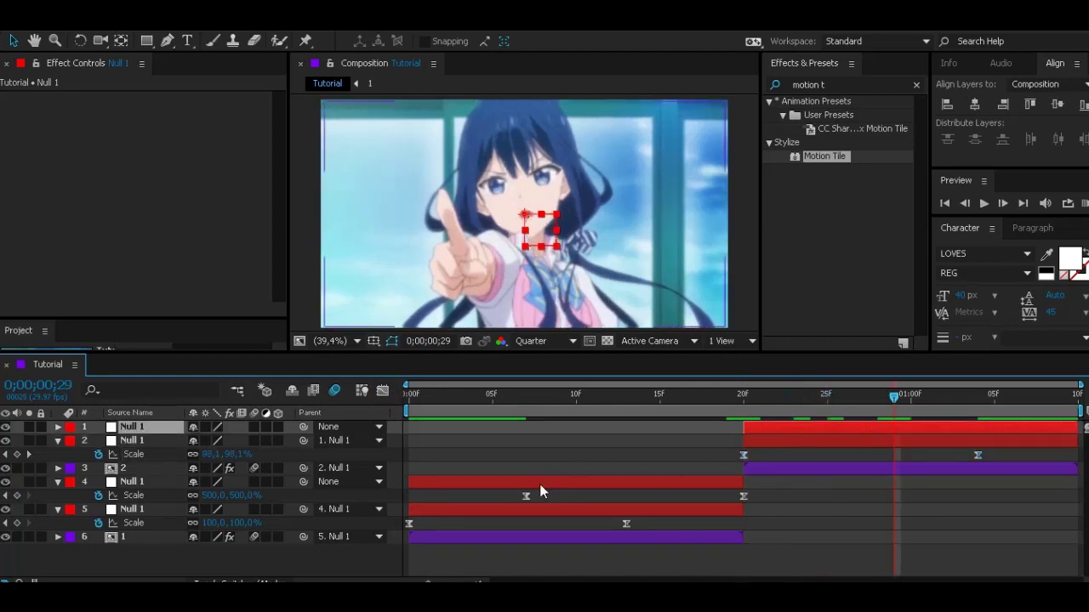
key("alt+shift+s")
Step: Key the layer 1 null's Scale at 15% near the composition's end and slide that keyframe to 0;00;01;10
left_click_drag(968, 405, 1073, 409)
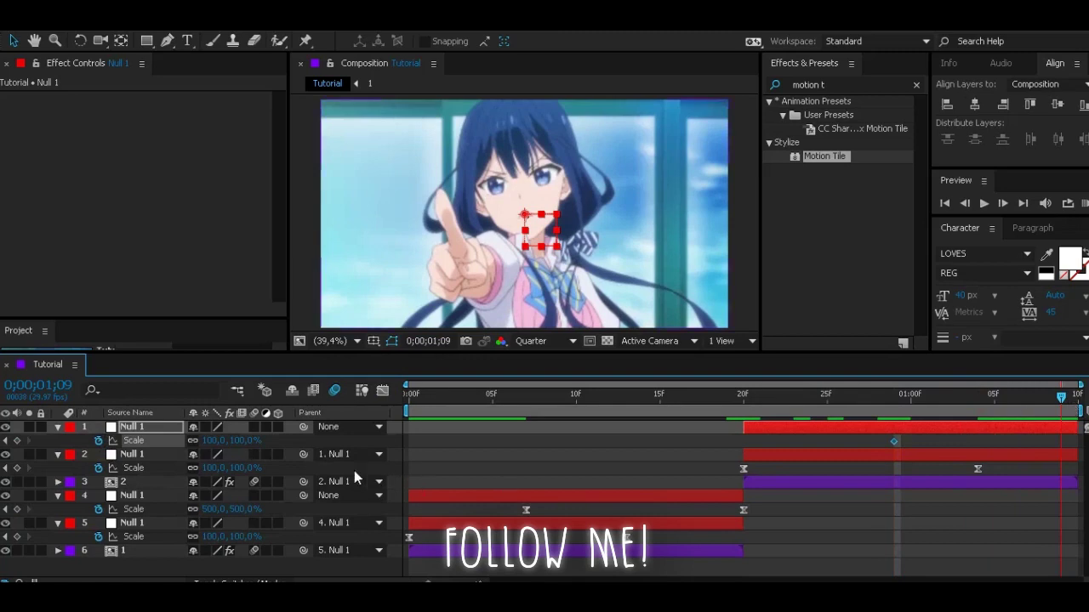
left_click(243, 440)
type("15")
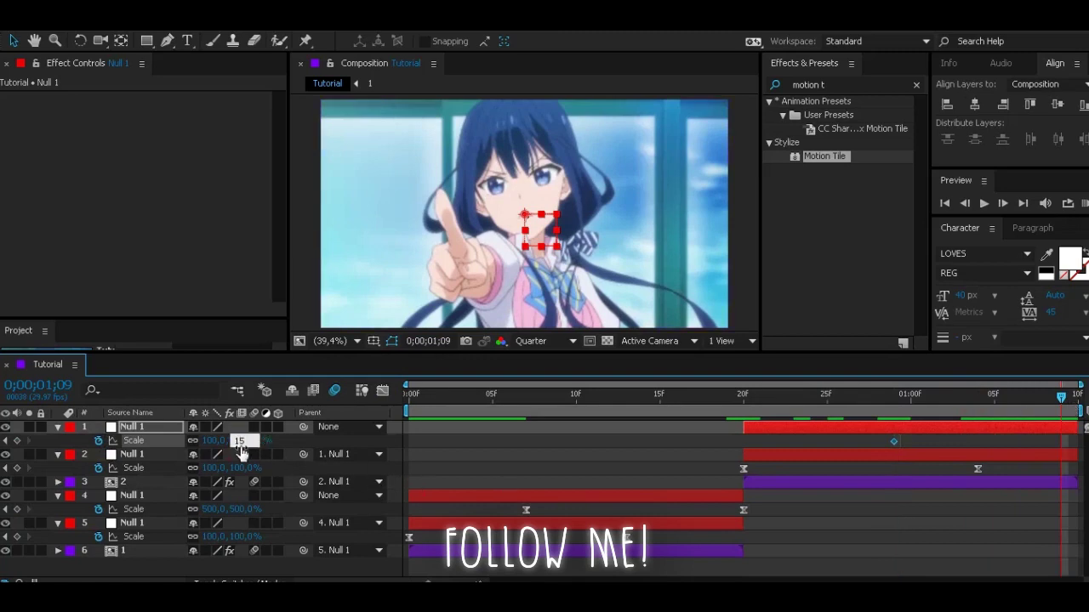
key("Return")
left_click_drag(1063, 441, 1077, 441)
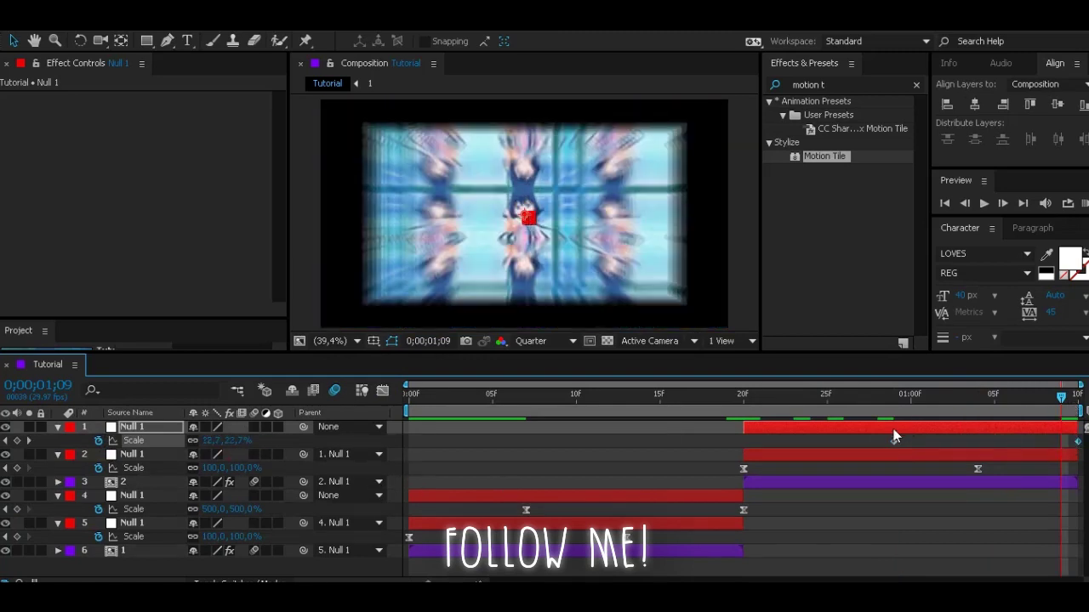
Step: Easy-ease both Scale keyframes of the layer 1 null and reshape the curve to fall gently at first and plunge steeply at the end
left_click(893, 441, "shift")
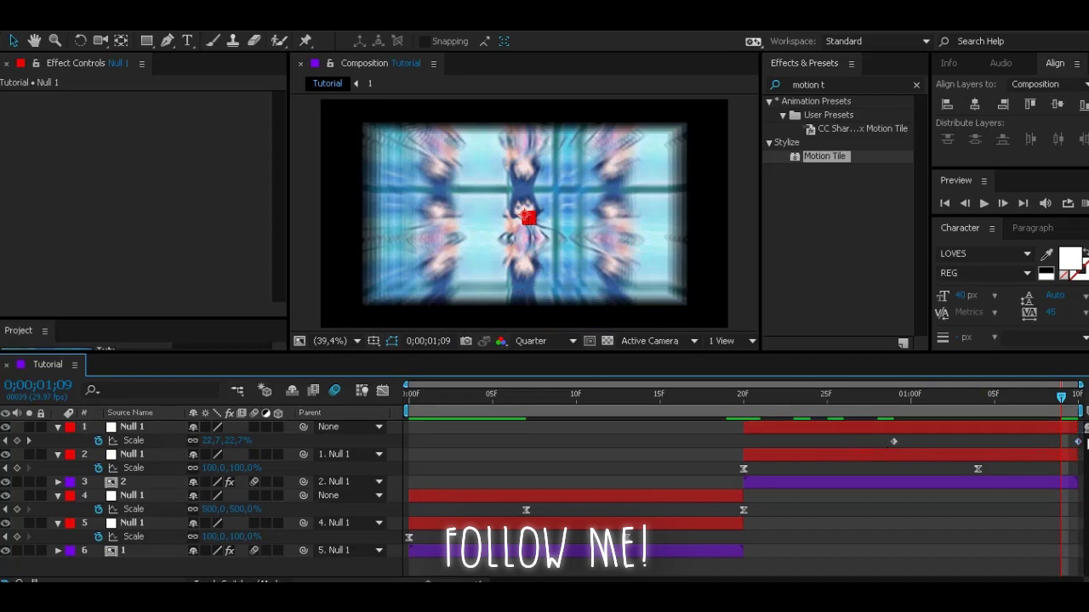
left_click(382, 391)
left_click_drag(956, 437, 1073, 483)
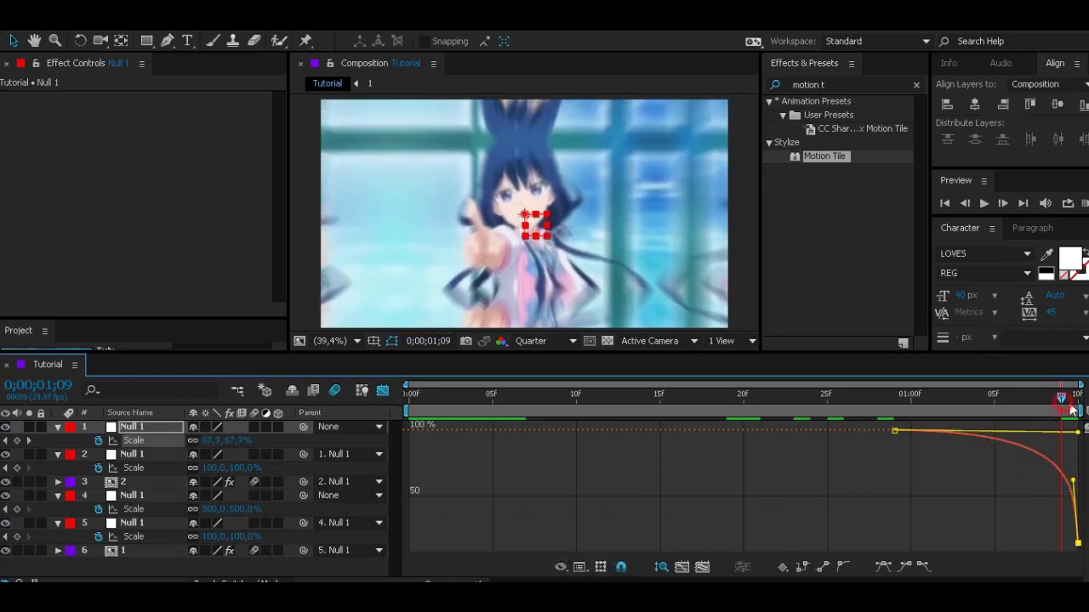
left_click(390, 391)
Step: Preview the zoom transition across both clips
left_click(825, 529)
left_click(1066, 204)
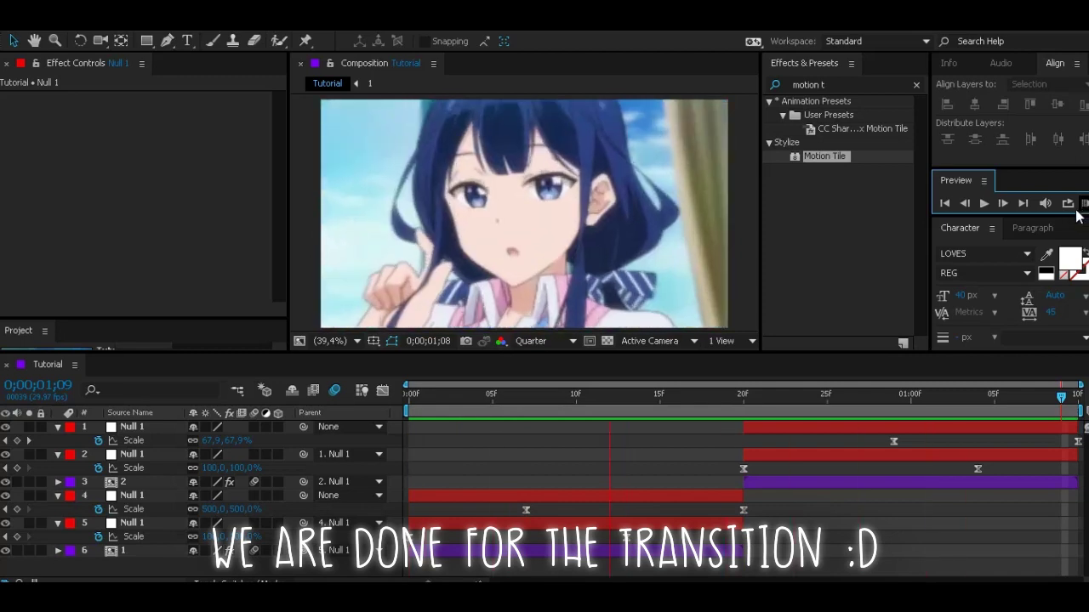
key("space")
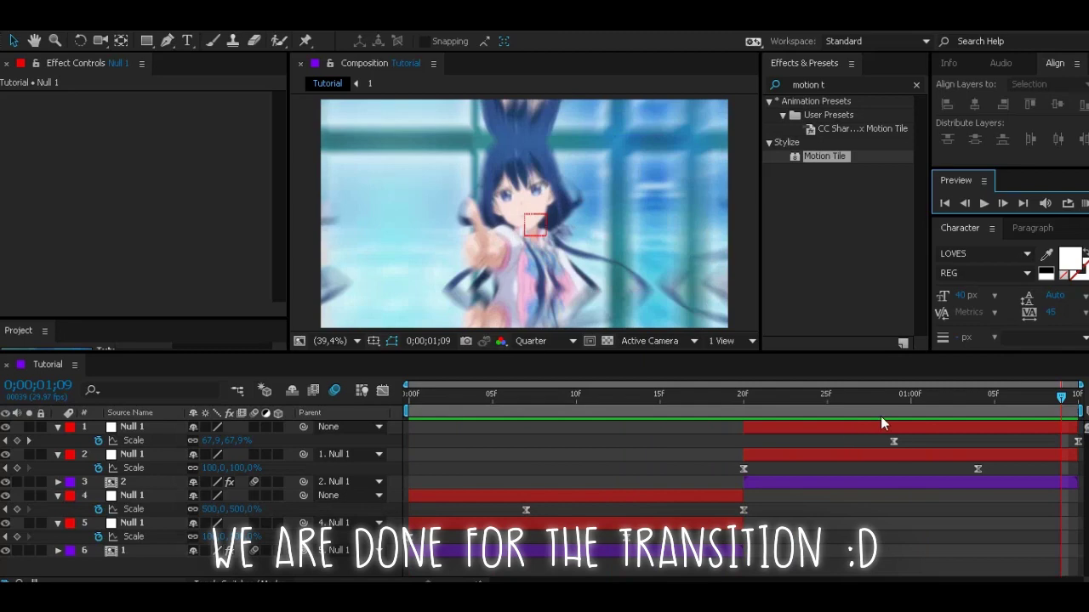
Step: Move the layer 1 null's first Scale keyframe to frame 28 and check its curve in the graph editor
left_click_drag(894, 442, 878, 441)
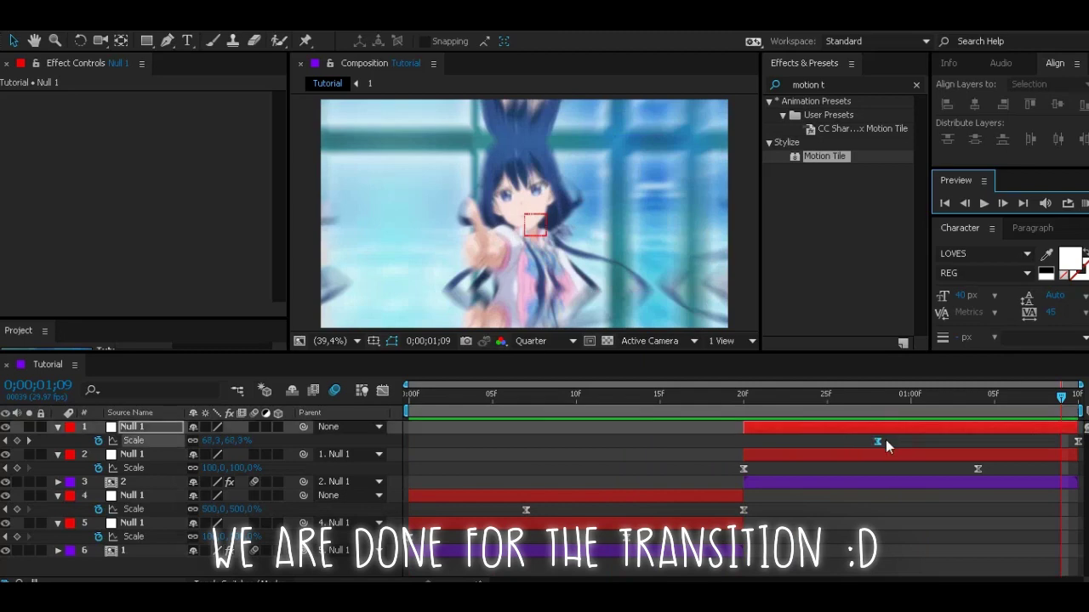
left_click(383, 390)
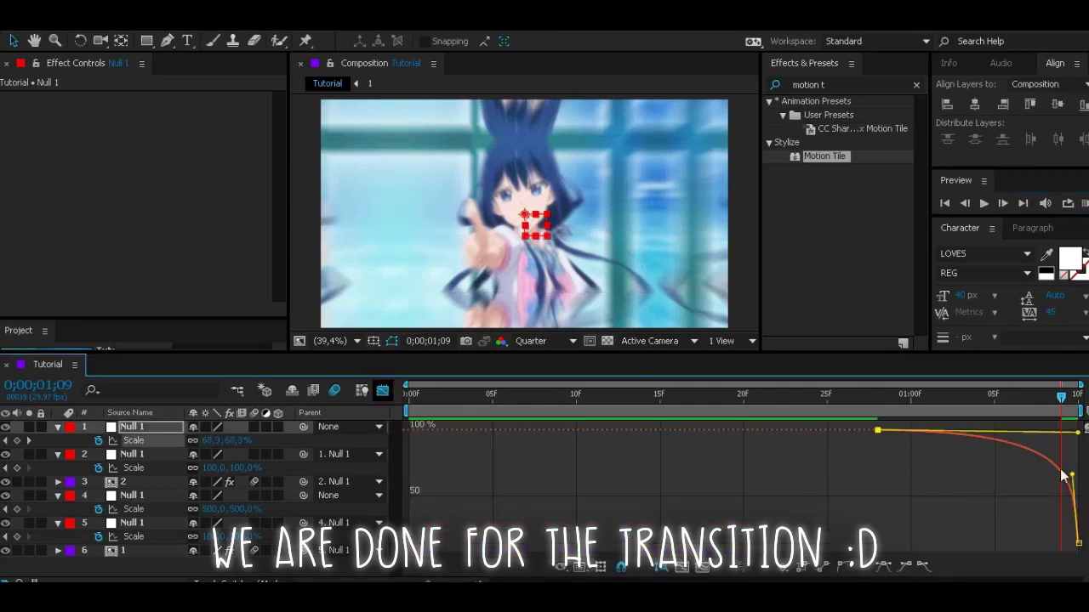
left_click(384, 392)
Step: Collapse the keyframed properties of all layers and enlarge the Project panel
left_click(623, 454)
key("u")
left_click_drag(530, 404, 609, 400)
key("space")
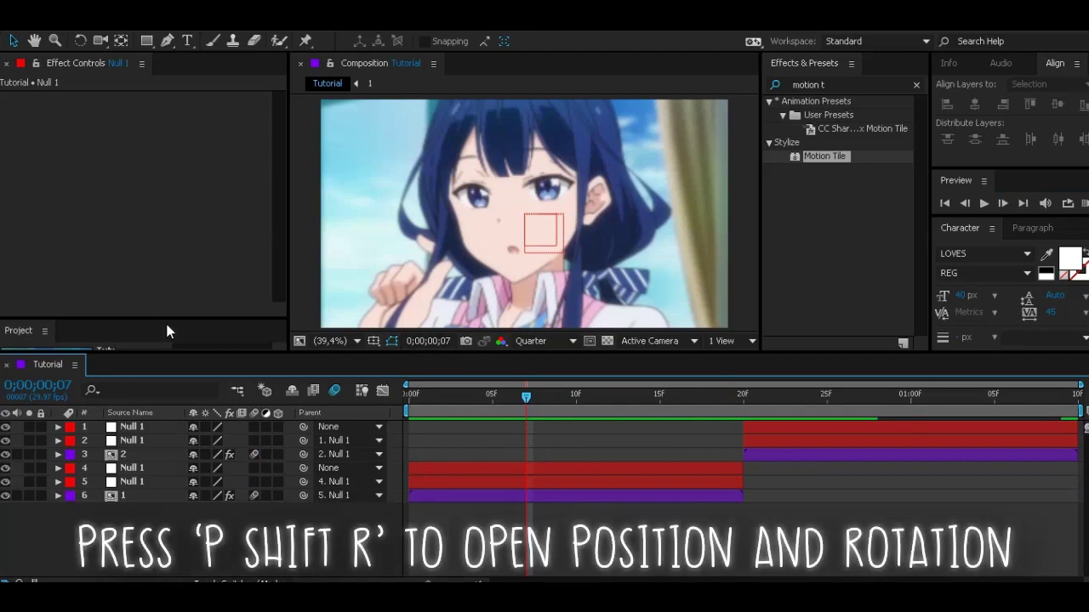
left_click_drag(174, 320, 174, 83)
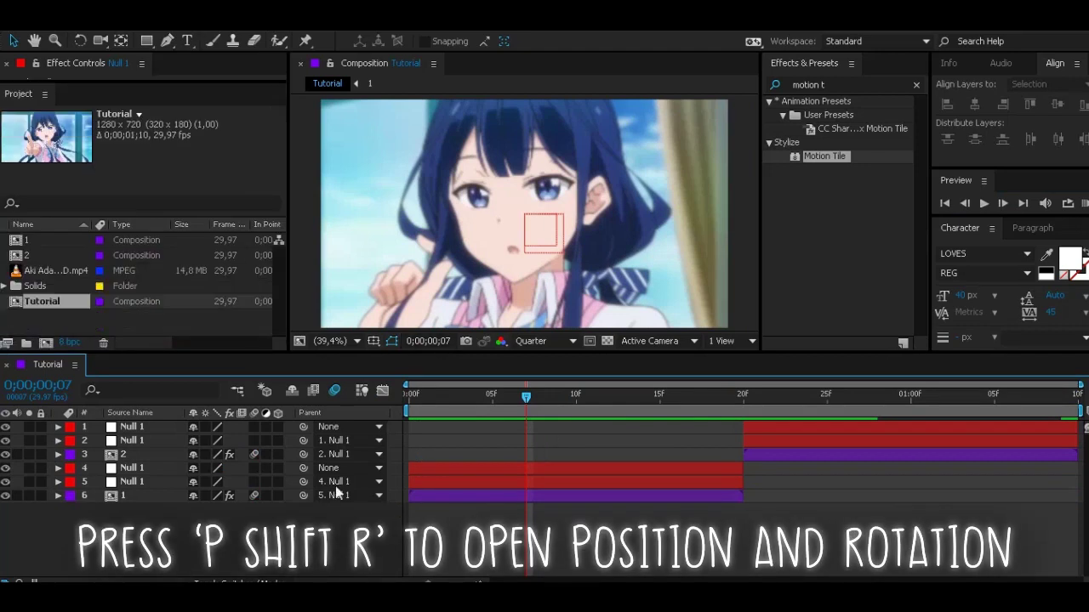
Step: Reveal Position and Rotation on layer 6 (clip 1) at frame 0 and separate the Position dimensions
left_click(451, 496)
left_click(409, 395)
key("p")
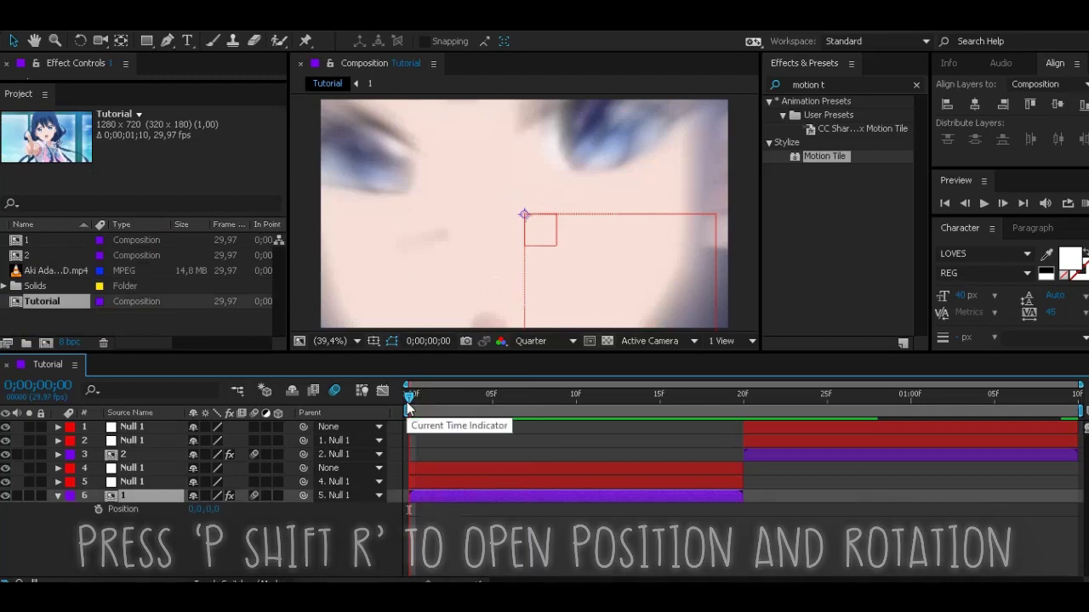
key("shift+r")
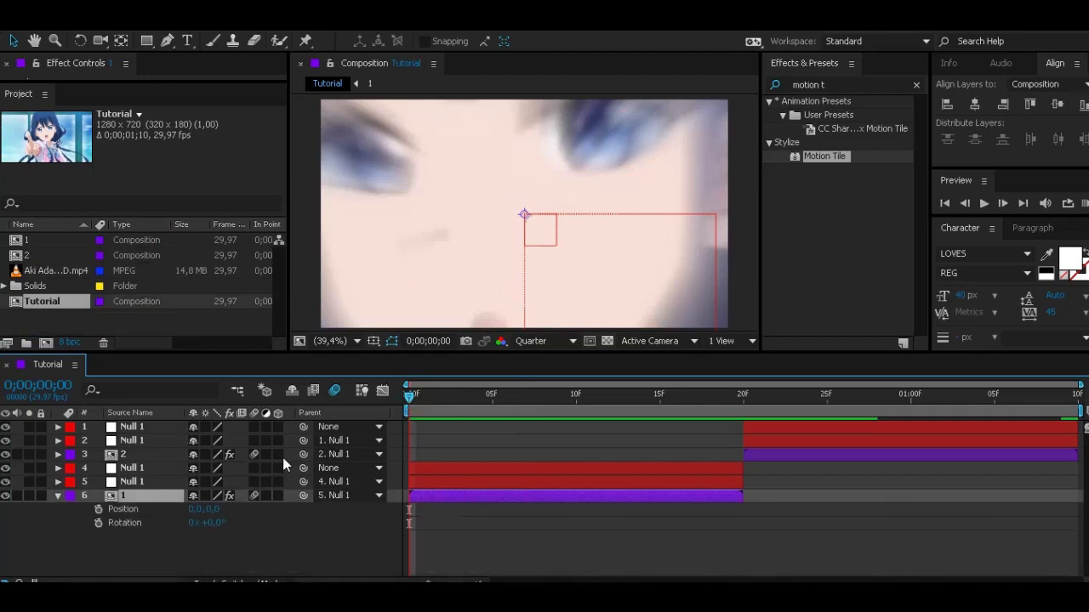
right_click(128, 510)
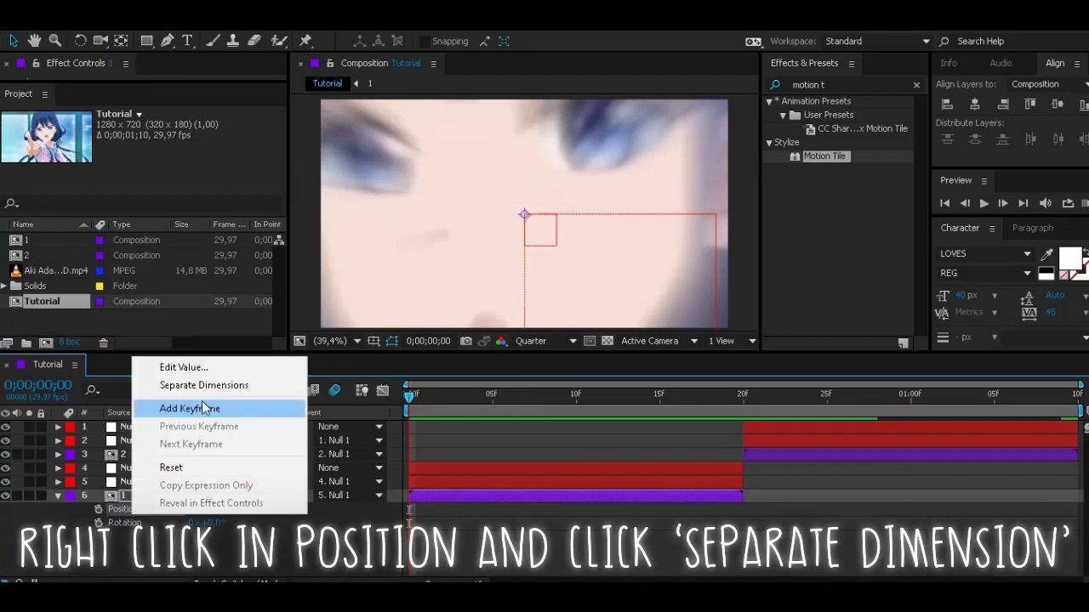
left_click(209, 385)
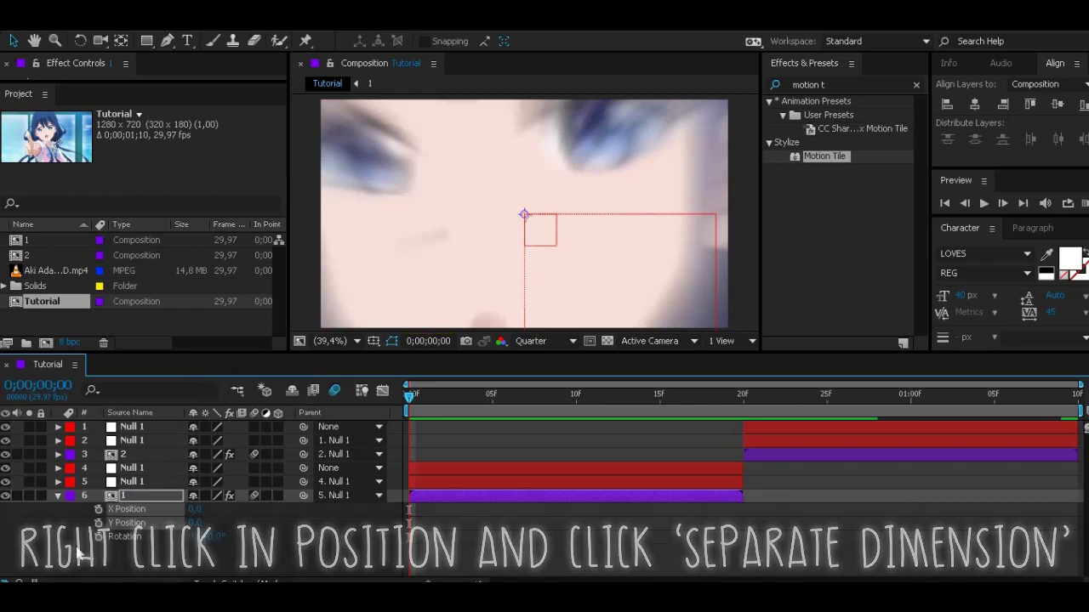
left_click(128, 508)
left_click(124, 537, "shift")
left_click(98, 536)
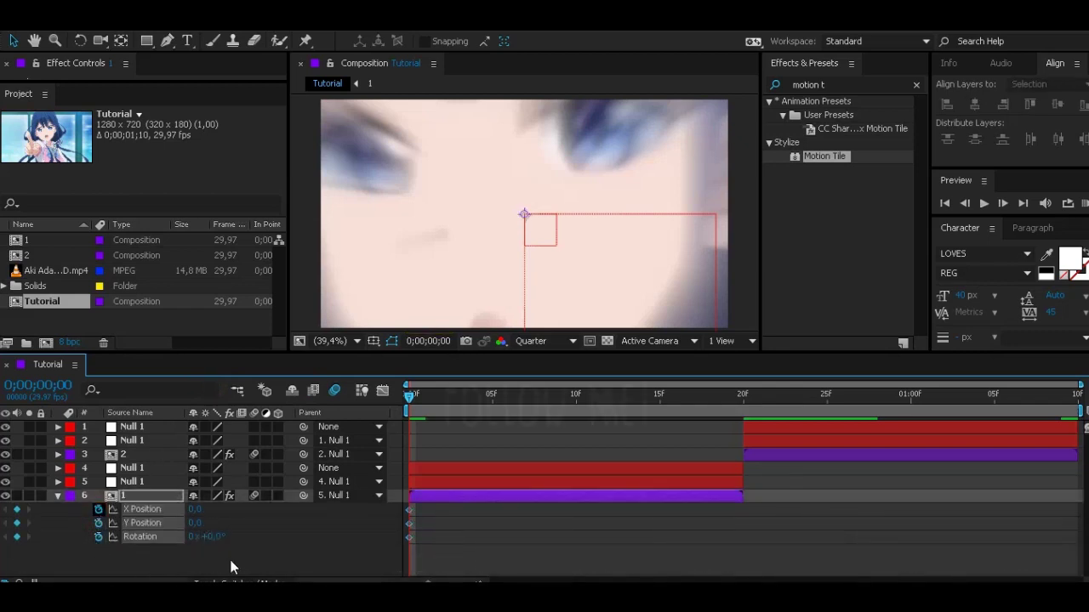
left_click(237, 557)
key("ctrl+z")
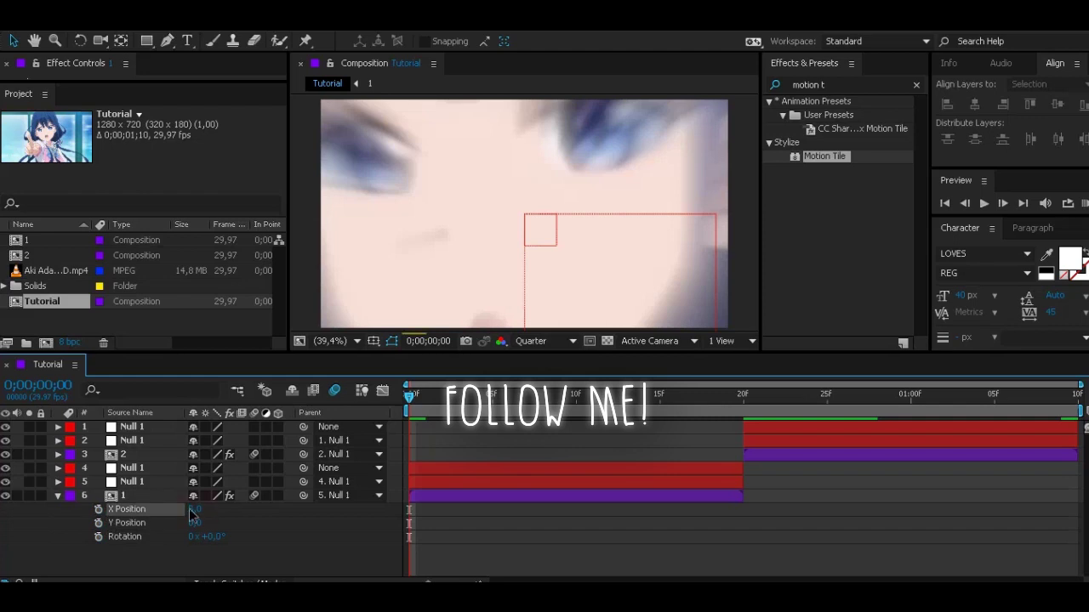
Step: Start keyframing only Y Position and Rotation on layer 6 at frame 0 and show just those keyframed properties
left_click(98, 523)
left_click(98, 537)
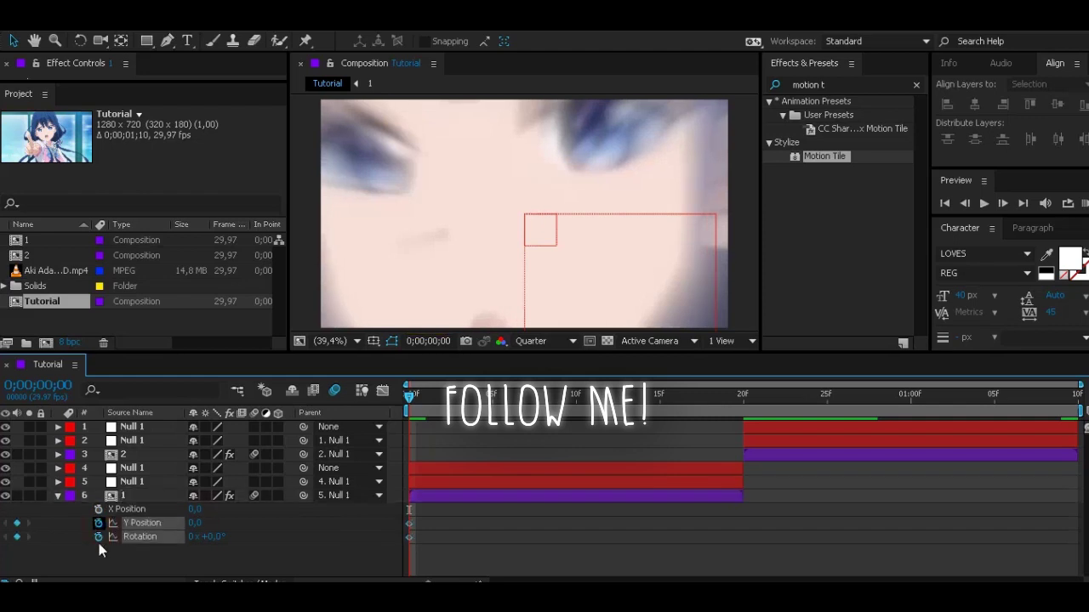
key("u")
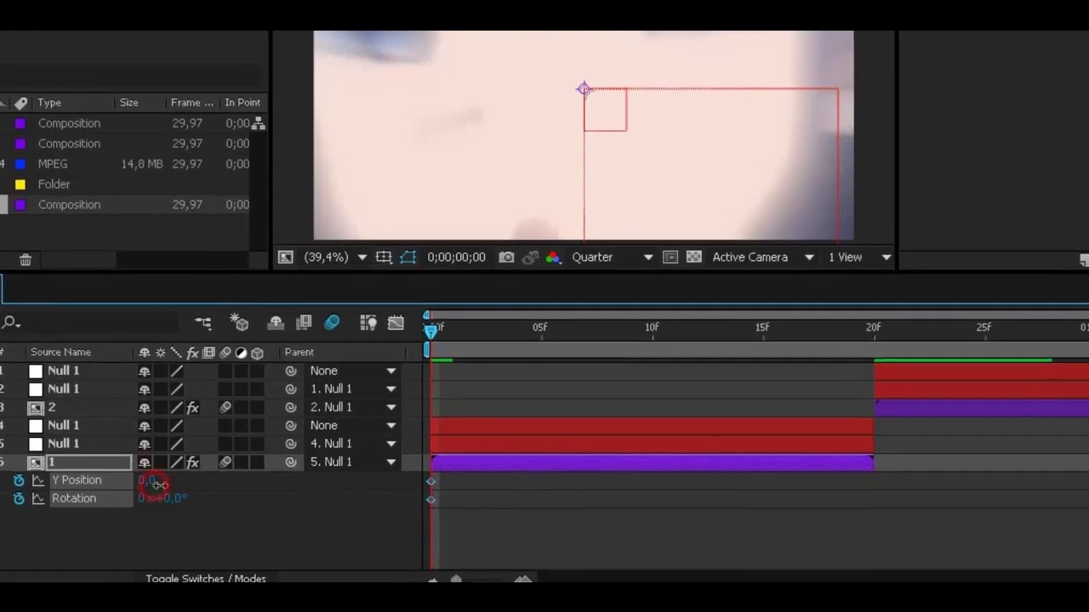
Step: Set layer 6's Y Position to 160 at frame 0
mouse_move(159, 484)
left_mouse_down()
mouse_move(204, 483)
mouse_move(143, 484)
left_mouse_up()
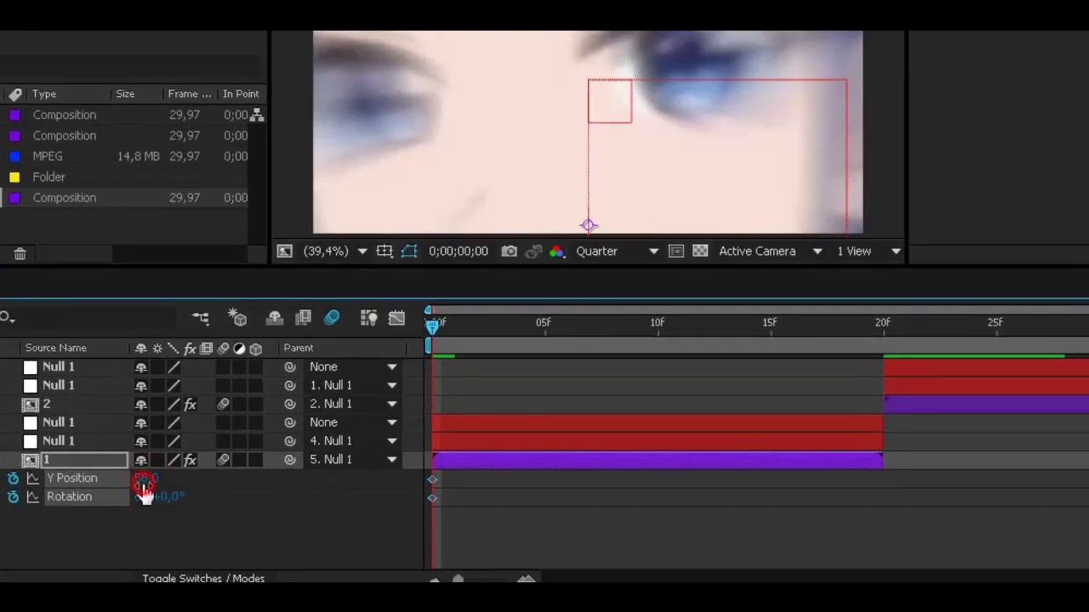
left_click(145, 479)
type("1")
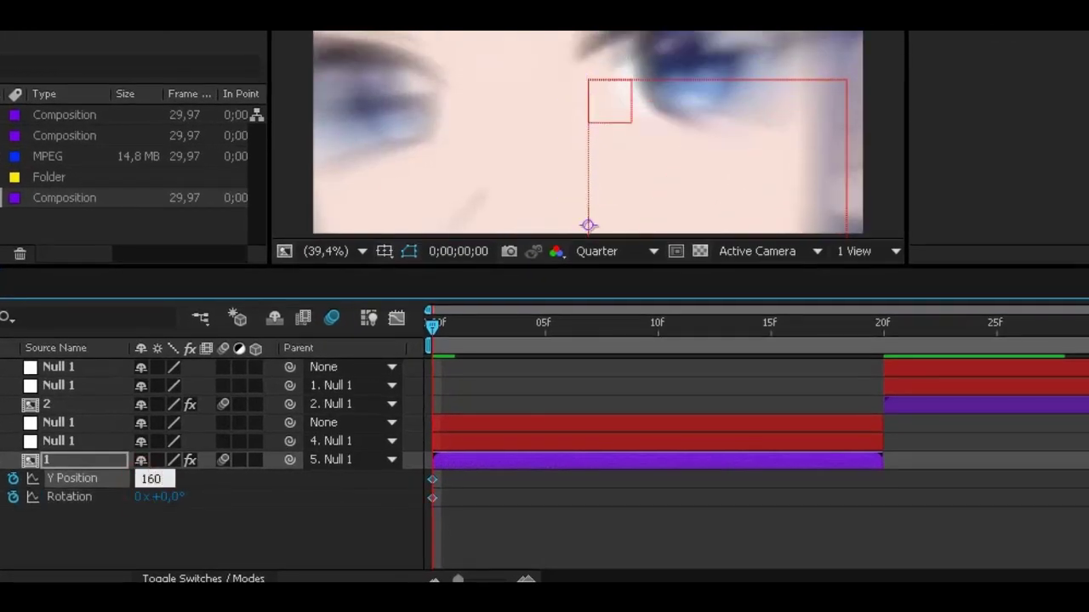
type("60")
key("Return")
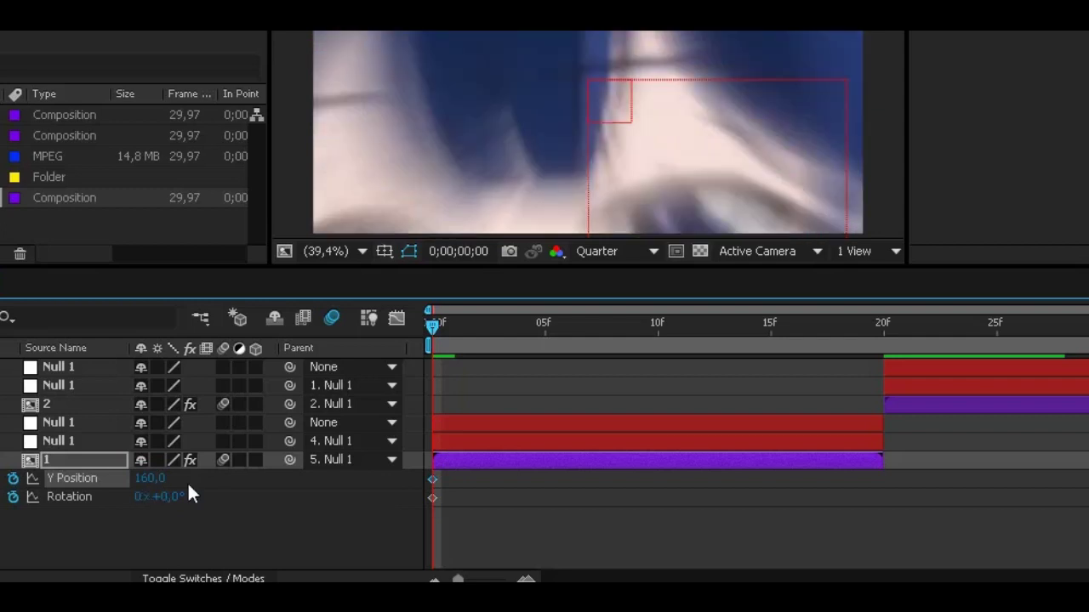
Step: Add a Y Position keyframe on layer 6 at frame 12, trying -120 and settling on -100
left_click_drag(460, 326, 701, 348)
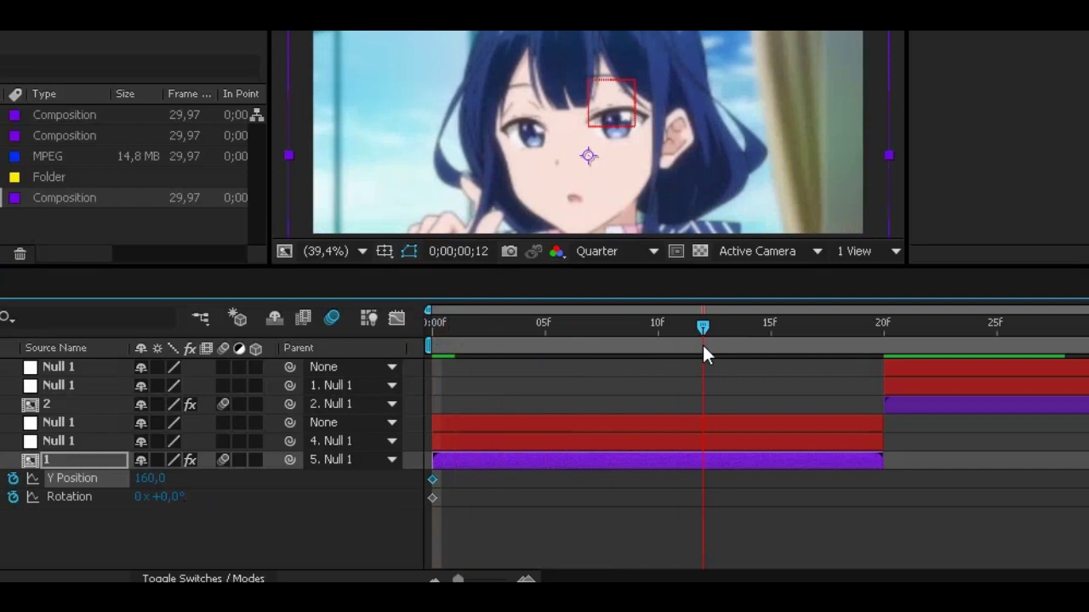
left_click(146, 478)
type("-120")
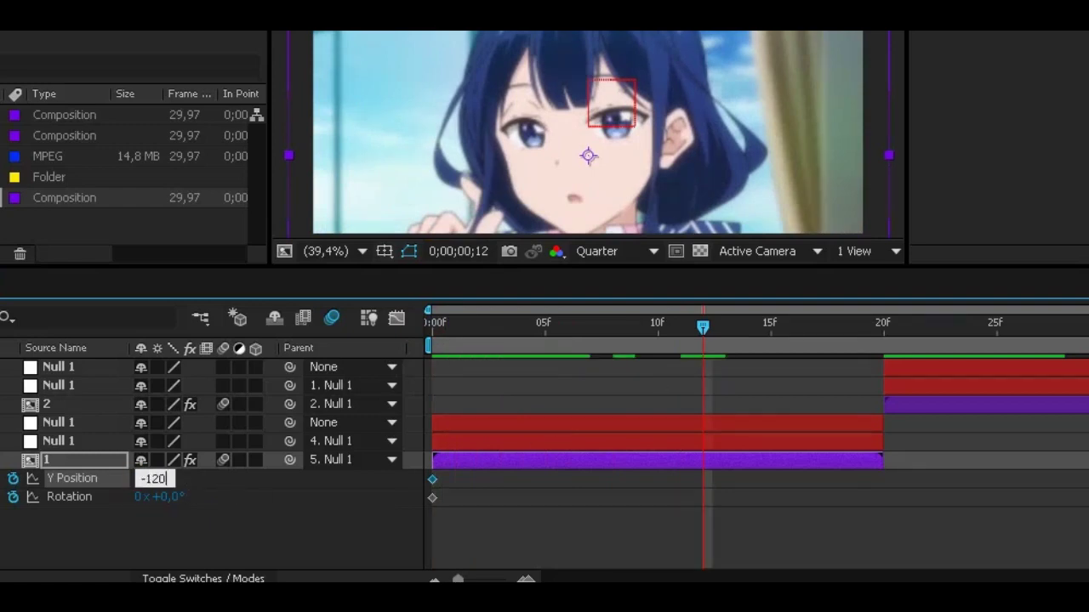
key("Return")
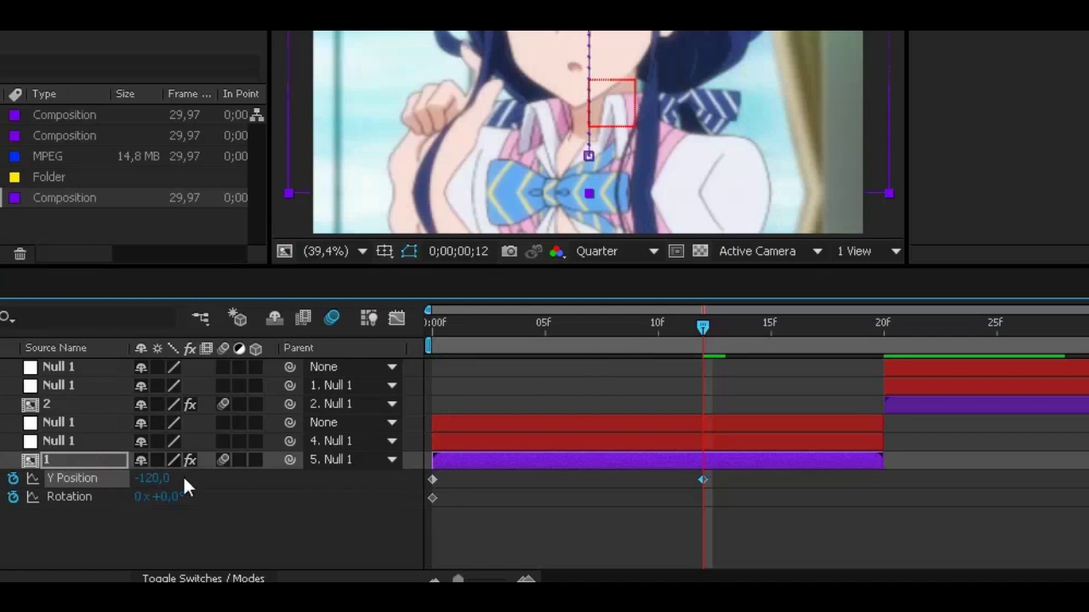
left_click(160, 479)
type("-100")
key("Return")
Step: Slide layer 6's -100 Y Position keyframe to frame 14
left_click_drag(763, 328, 978, 330)
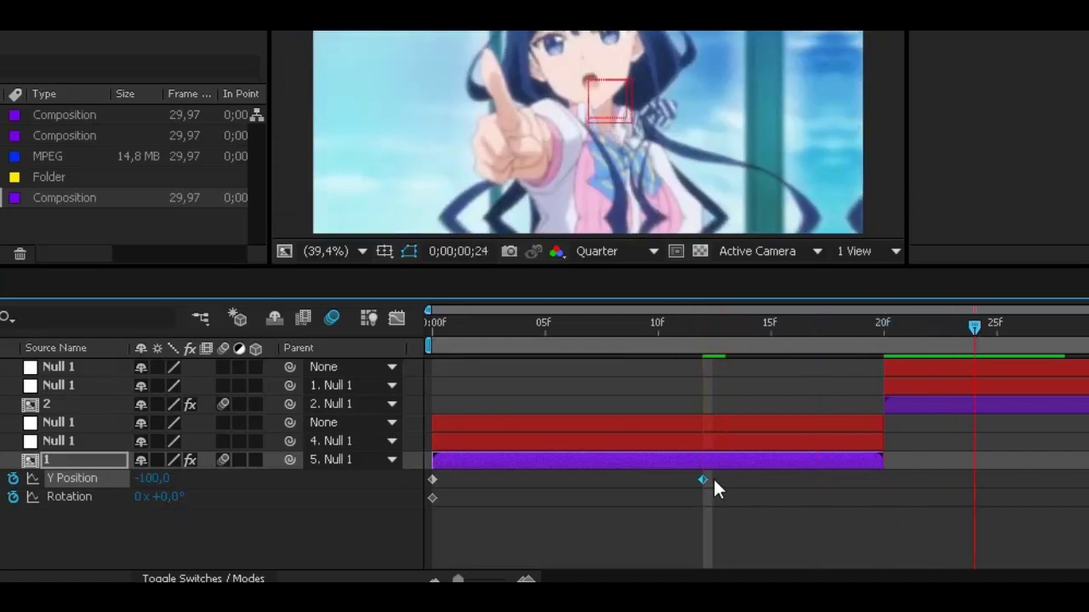
left_click_drag(976, 327, 1055, 330)
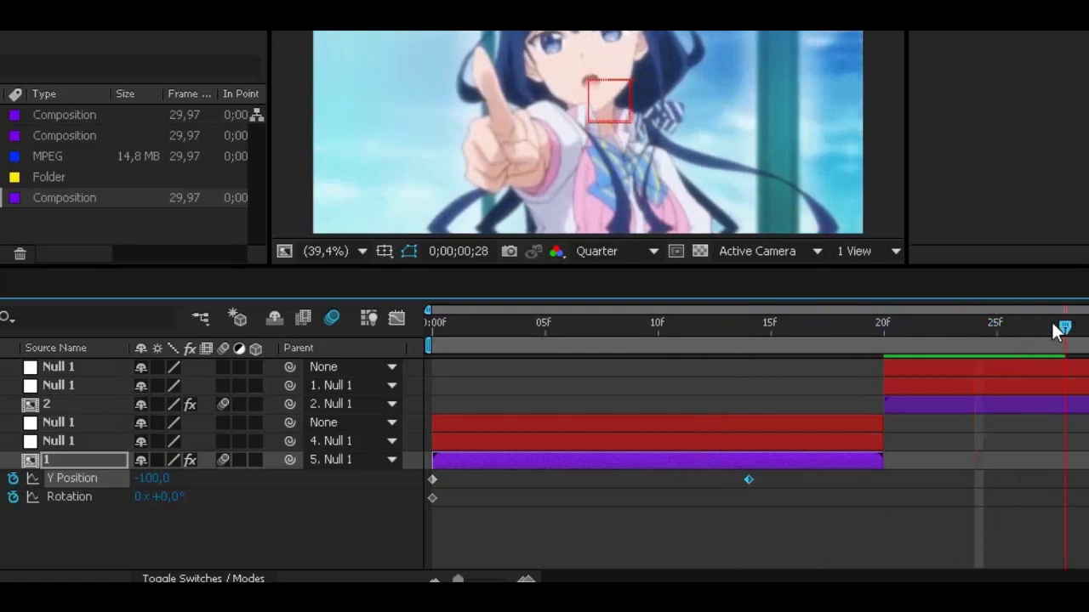
left_click(950, 334)
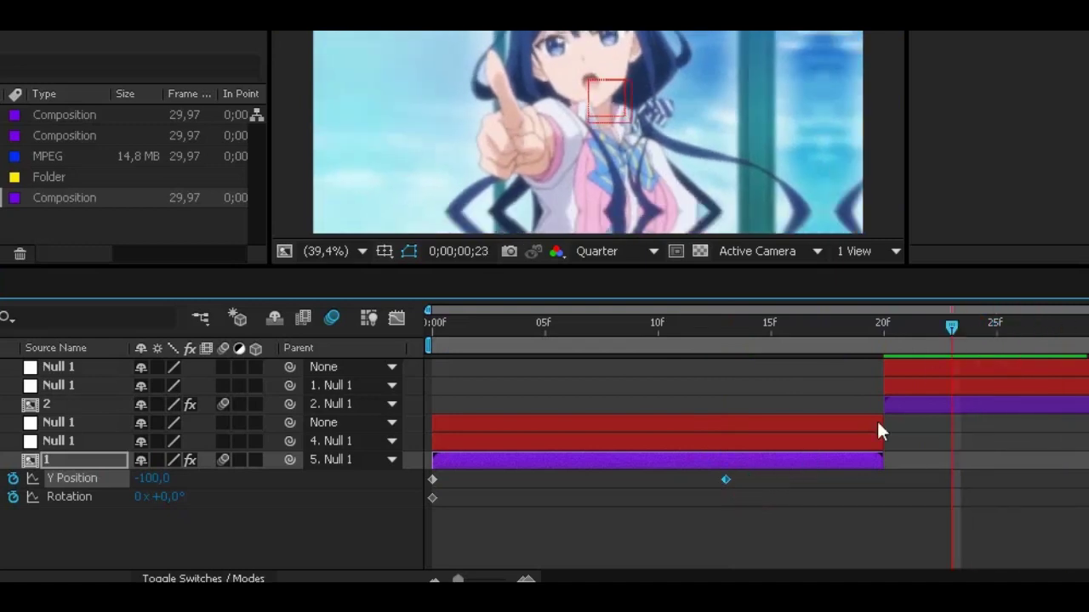
left_click_drag(953, 337, 1042, 327)
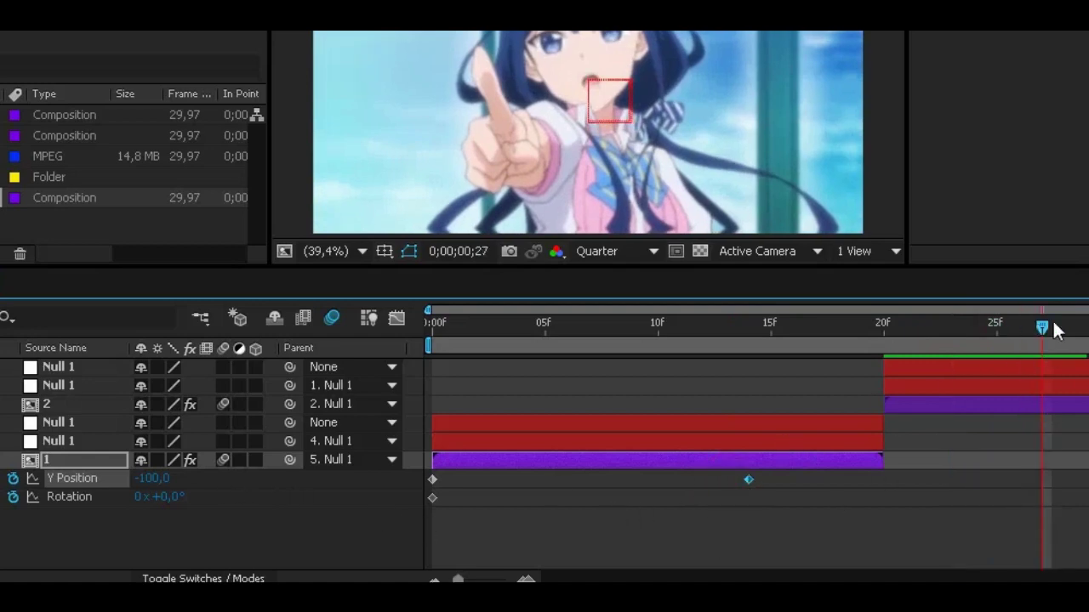
Step: Key layer 6's Y Position at 90 at frame 28 and easy-ease all three Y Position keyframes
left_click_drag(1048, 327, 1065, 327)
left_click(154, 478)
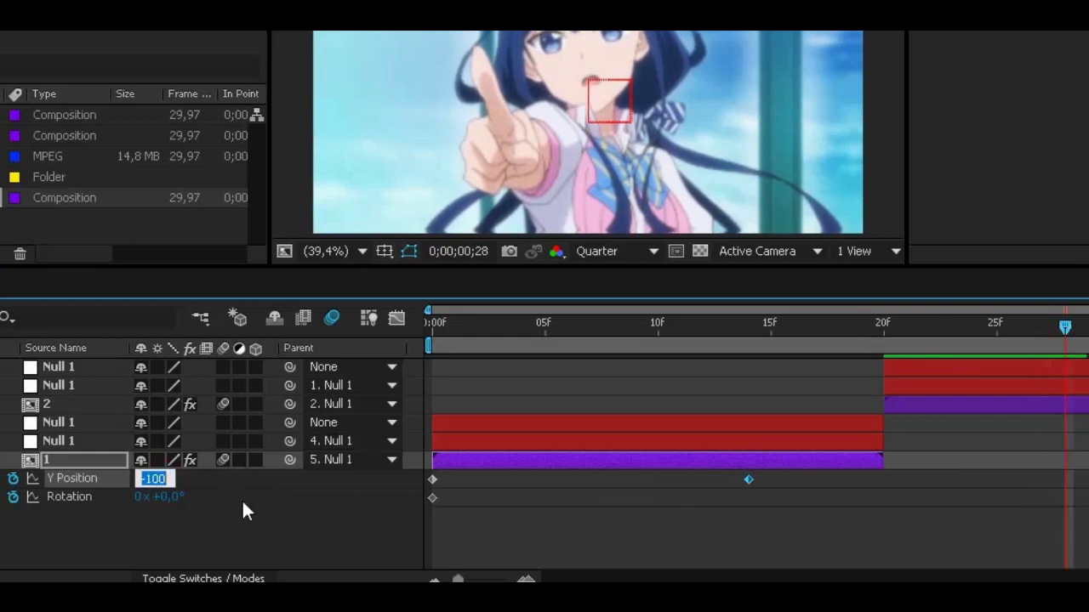
type("90")
key("Return")
Step: Set layer 6's Rotation to 6° at frame 0
left_click_drag(453, 324, 410, 330)
left_click(157, 501)
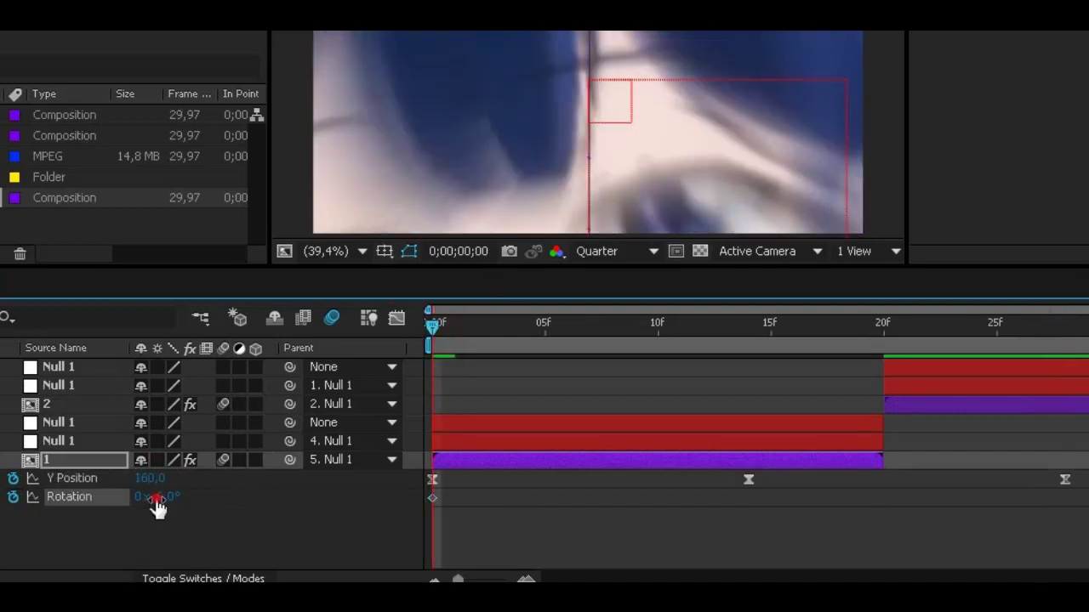
type("6")
key("Return")
Step: Add a Rotation keyframe of -4° on layer 6 at frame 15
left_click(738, 329)
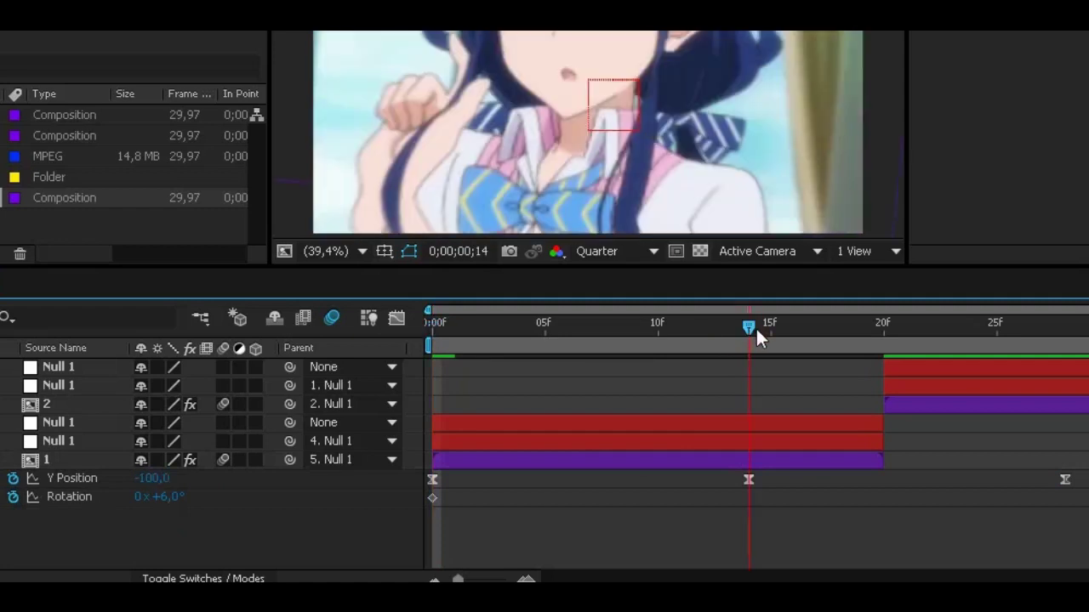
left_click(766, 330)
left_click(173, 503)
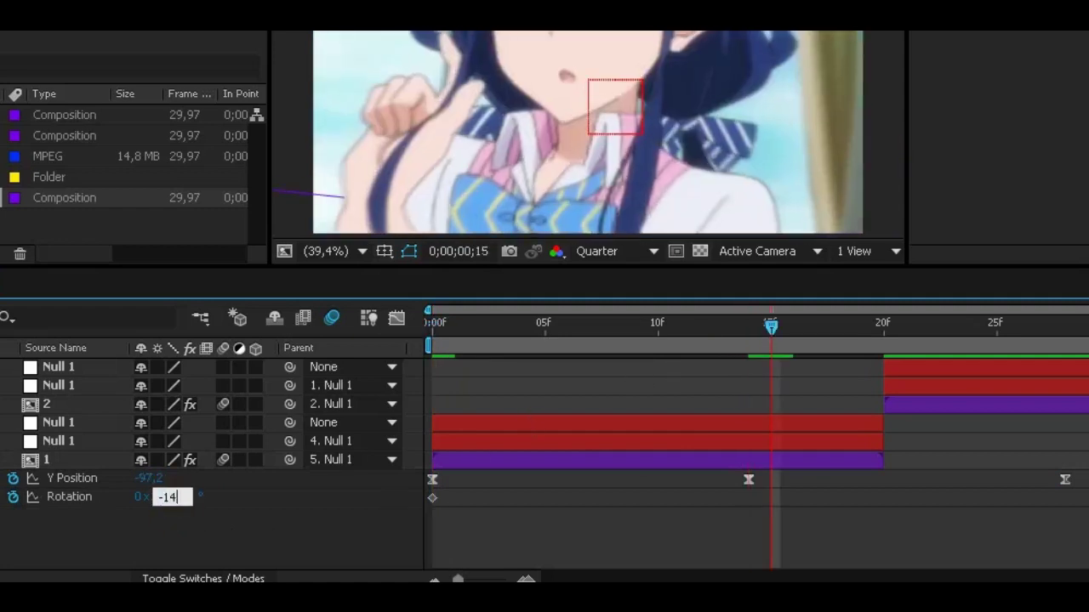
key("Return")
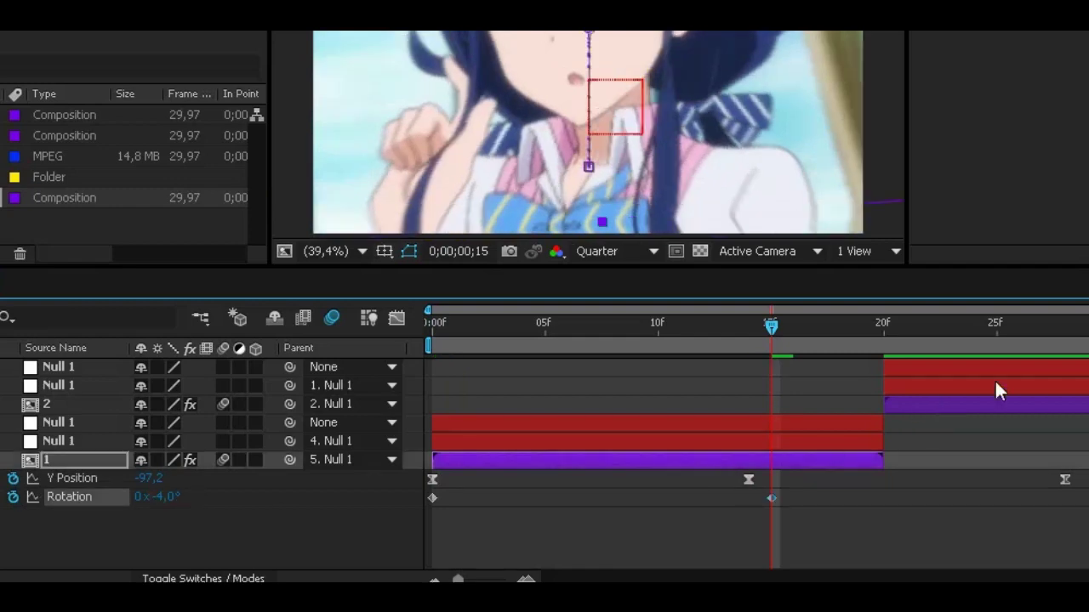
Step: Key layer 6's Rotation at 4° at frame 29 and easy-ease all of its Y Position and Rotation keyframes
left_click_drag(1047, 326, 1084, 329)
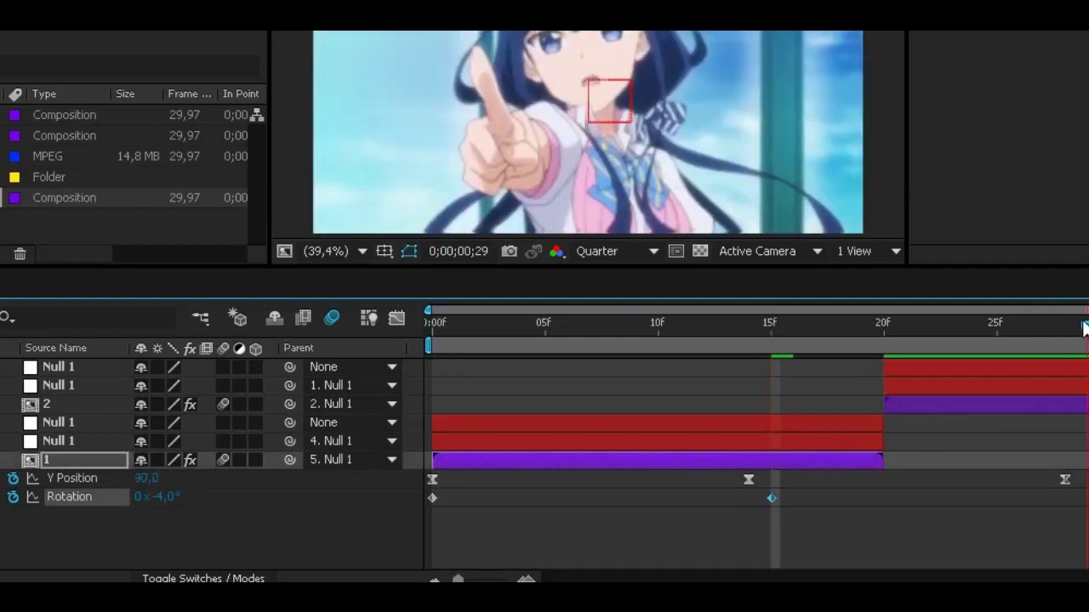
left_click_drag(283, 546, 1088, 431)
key("F9")
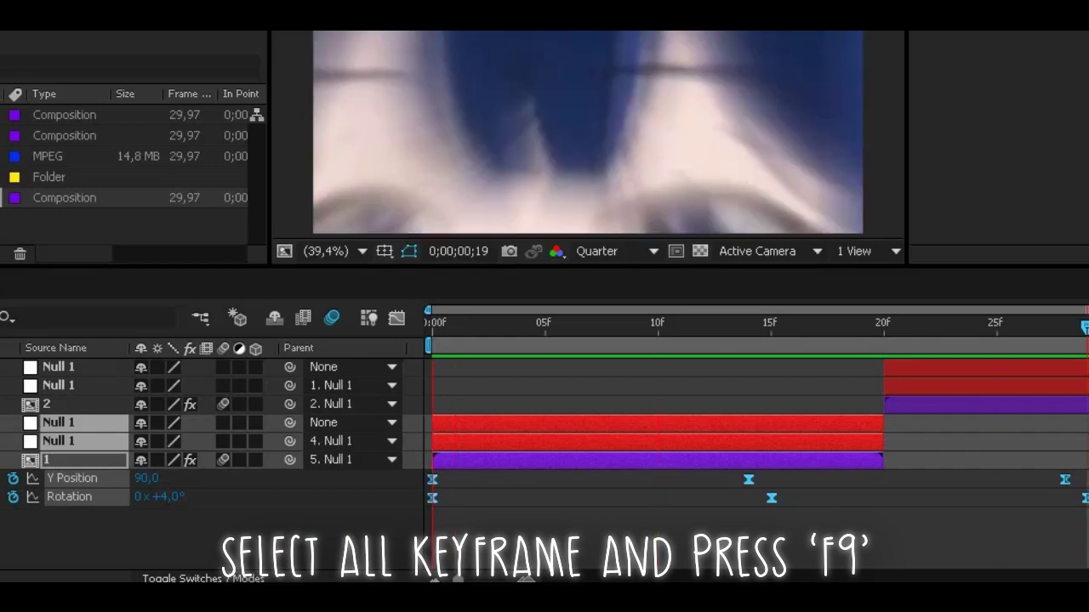
Step: Copy layer 6's Y Position and Rotation keyframes onto the second clip, layer 3, starting at frame 20
left_click(444, 522)
left_click_drag(392, 523, 1087, 457)
left_click(886, 323)
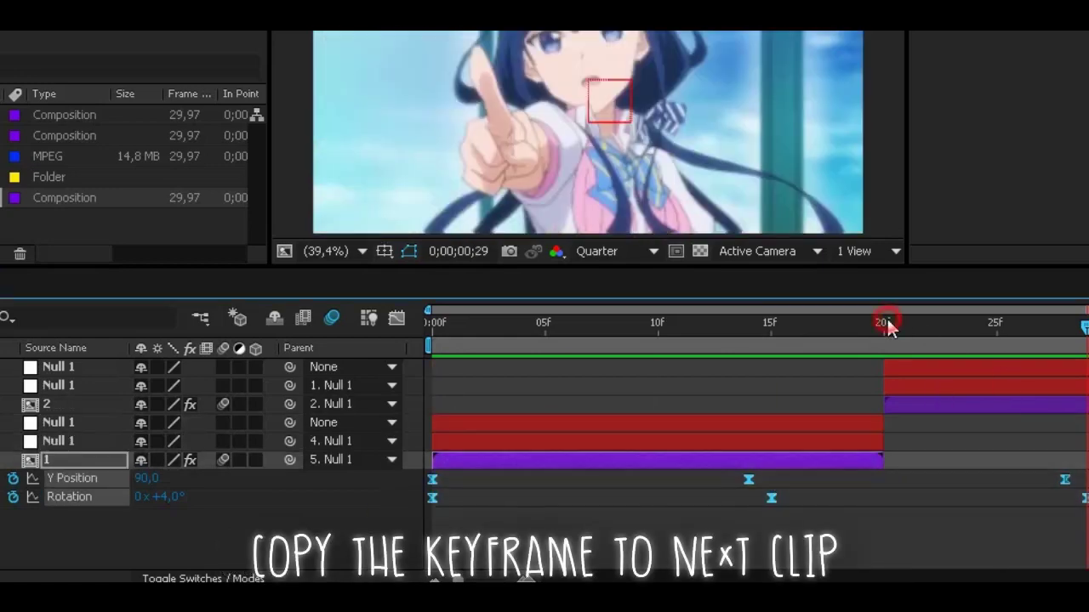
left_click(956, 400)
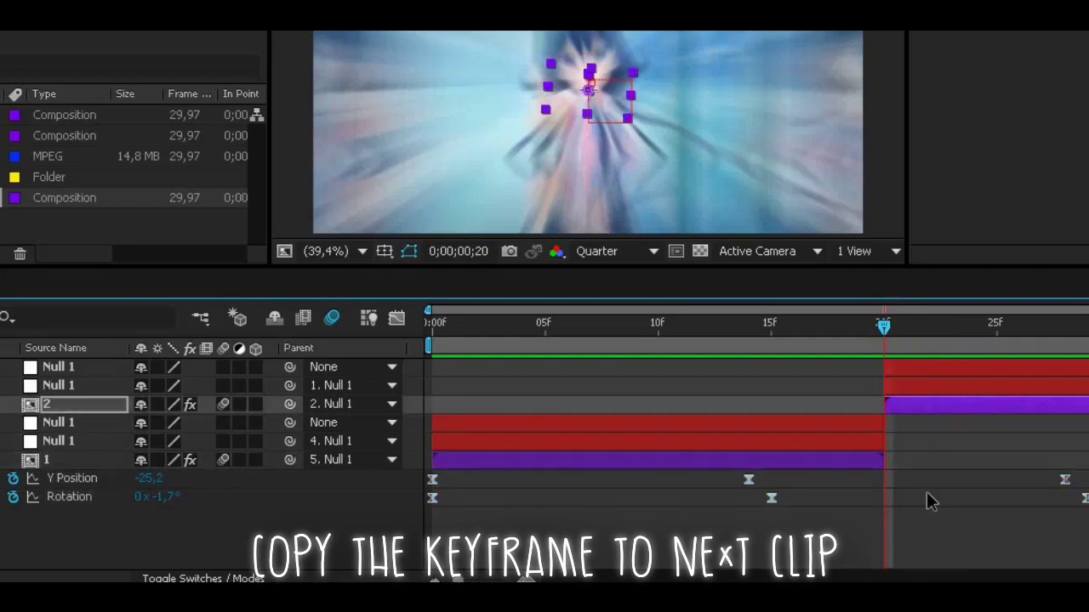
left_click(936, 526)
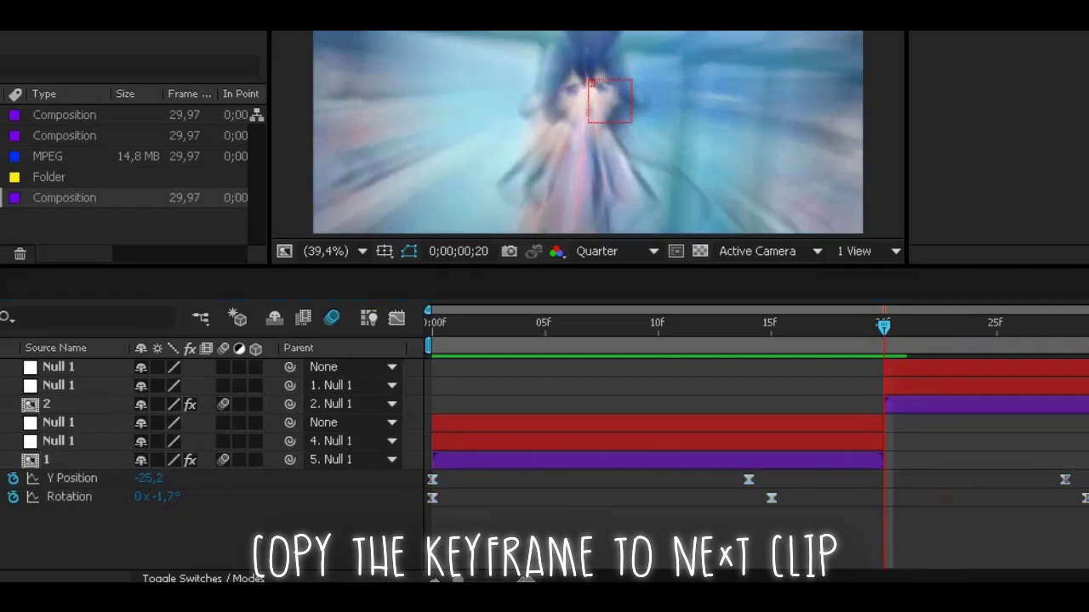
Step: Preview the Tutorial composition's transition and inspect the first clip's sway around frame 8
key("space")
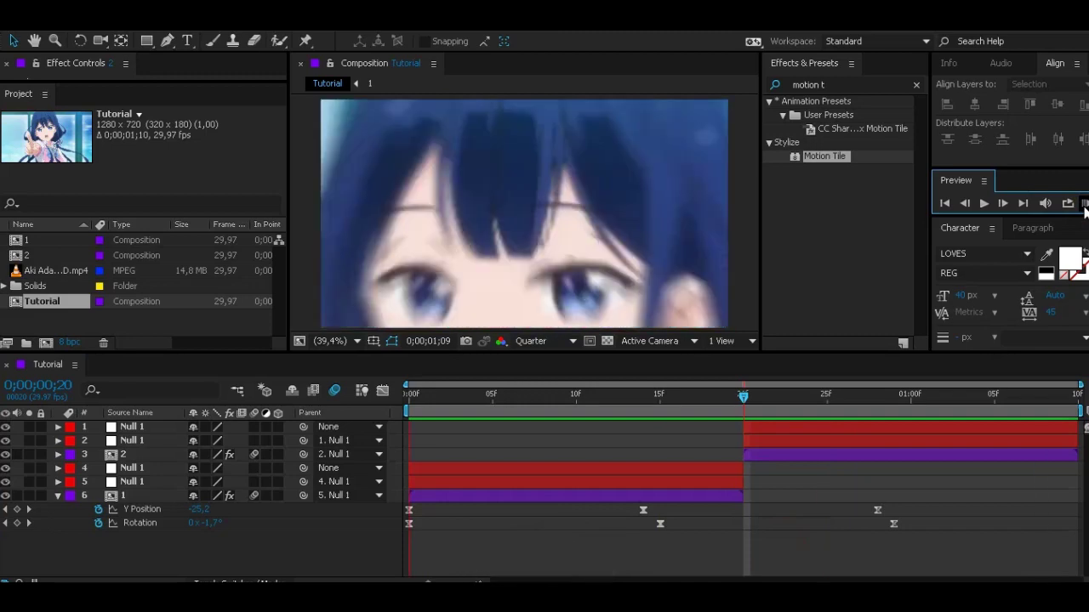
left_click(1084, 210)
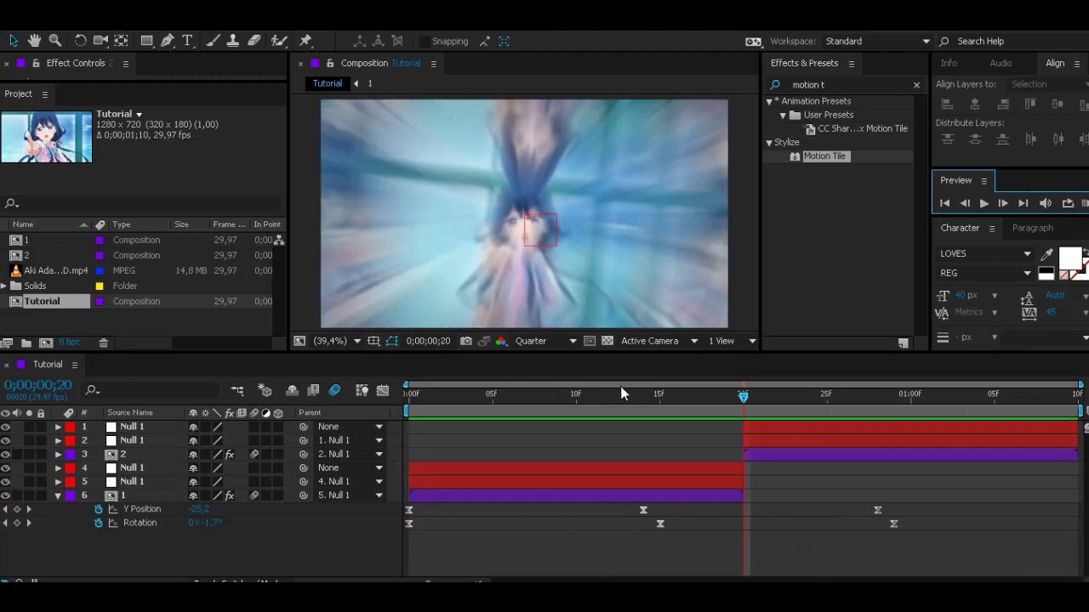
left_click_drag(606, 402, 542, 396)
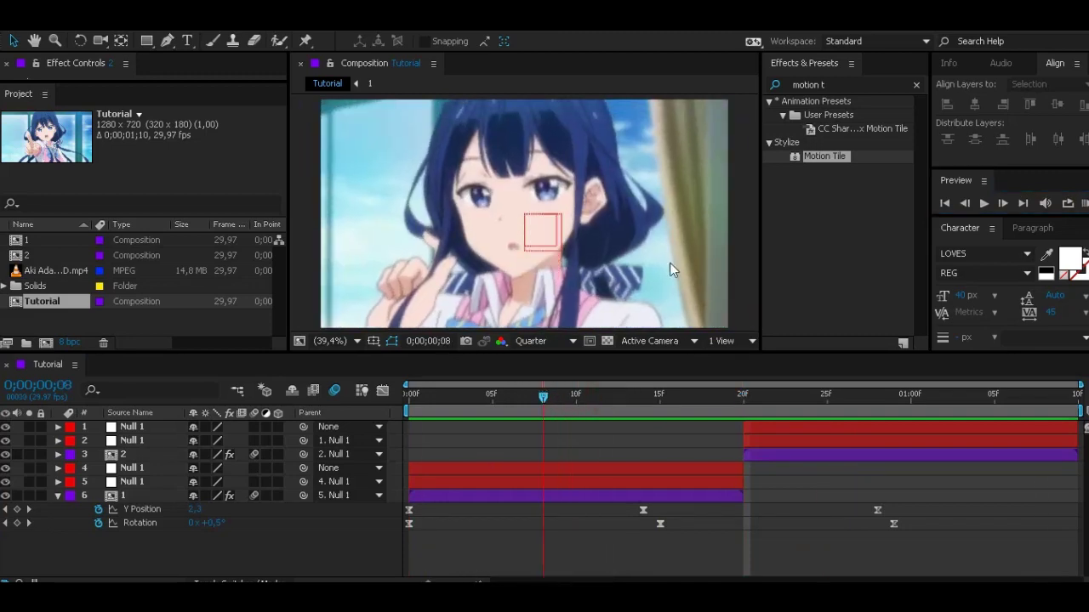
left_click_drag(364, 547, 963, 508)
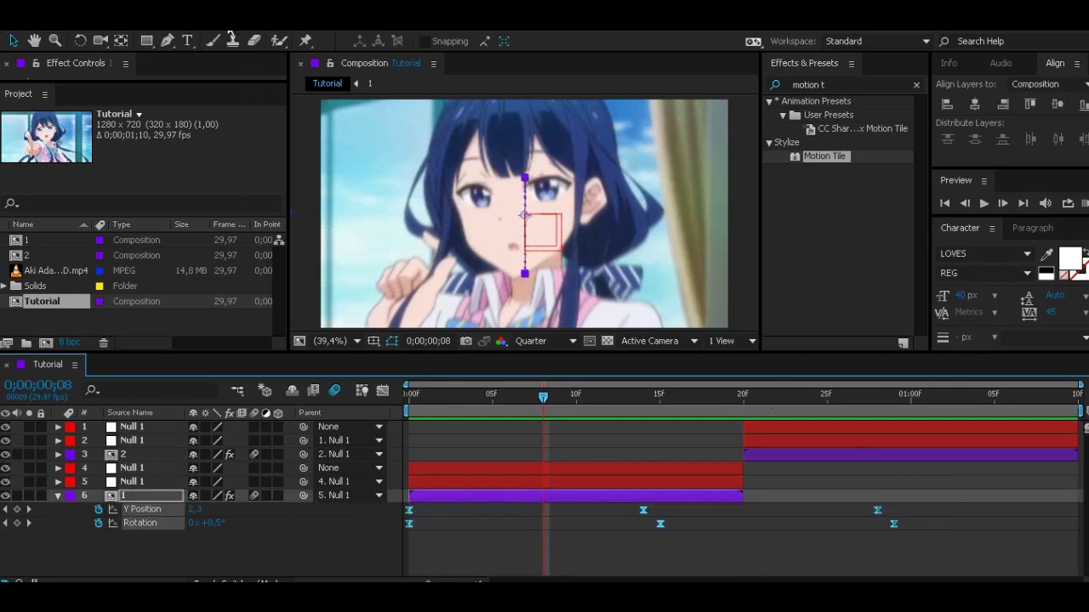
left_click(229, 32)
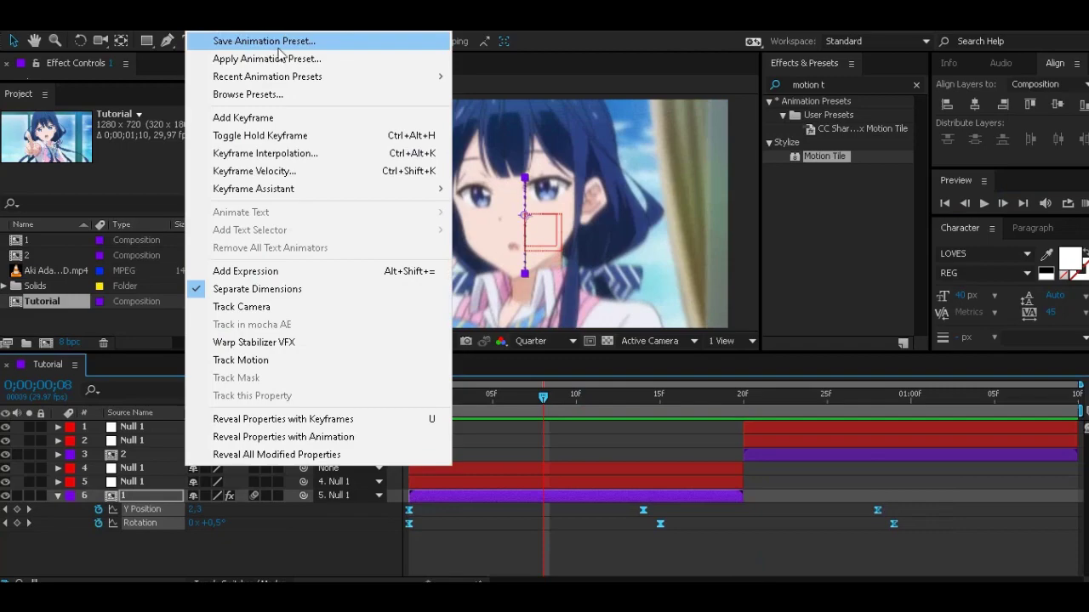
left_click(703, 440)
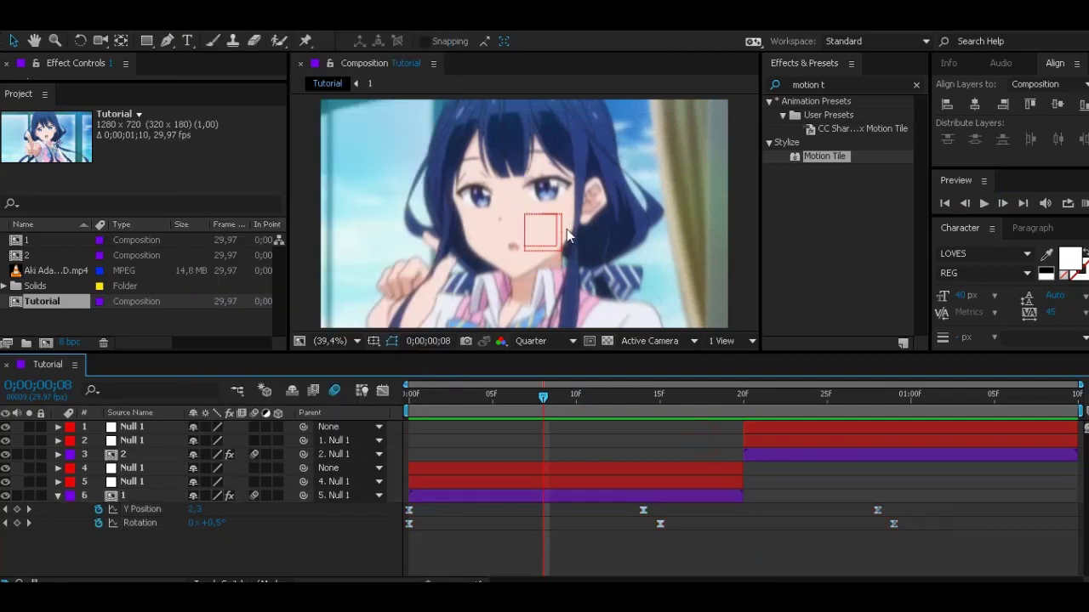